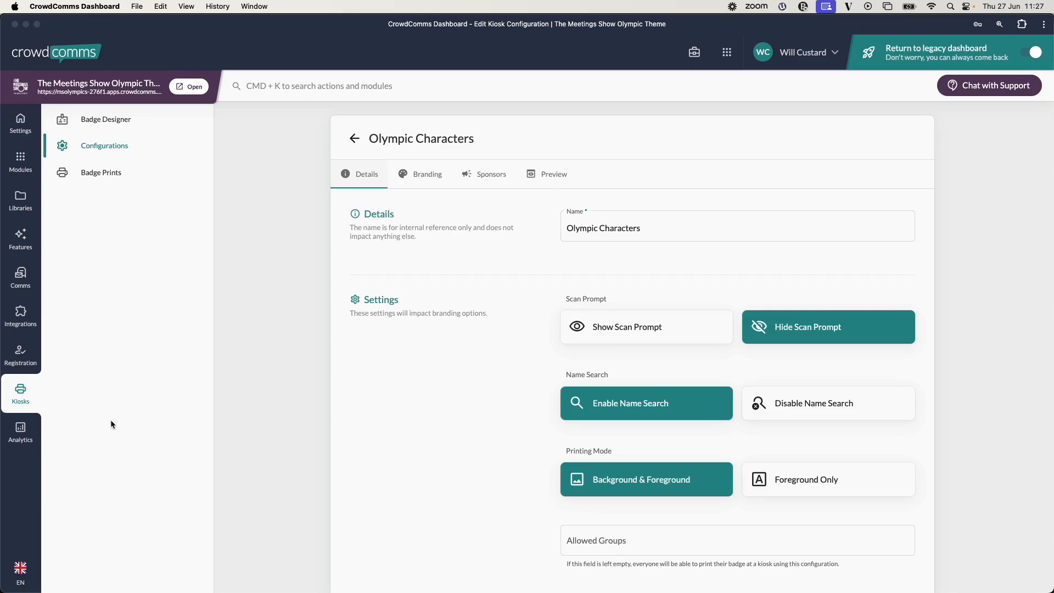
Step: Create a new kiosk configuration named "VIP kiosk"
click(123, 118)
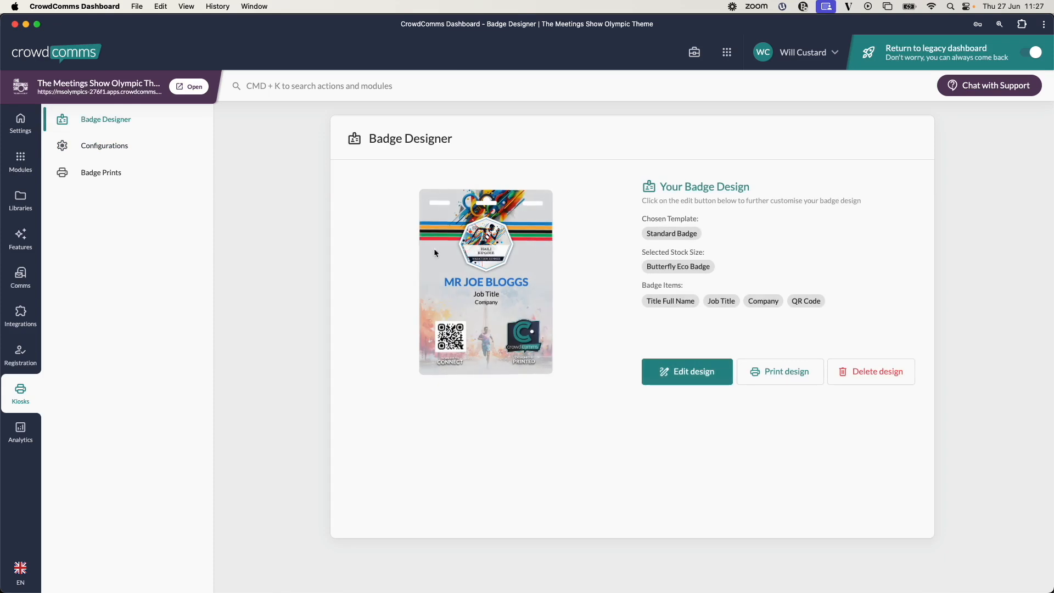
click(122, 145)
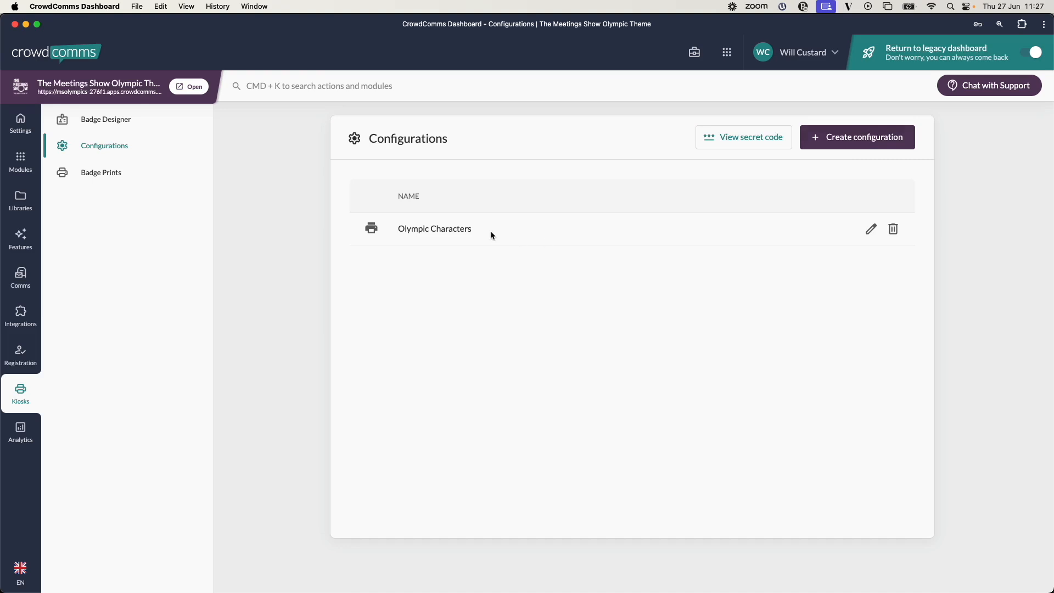
click(866, 137)
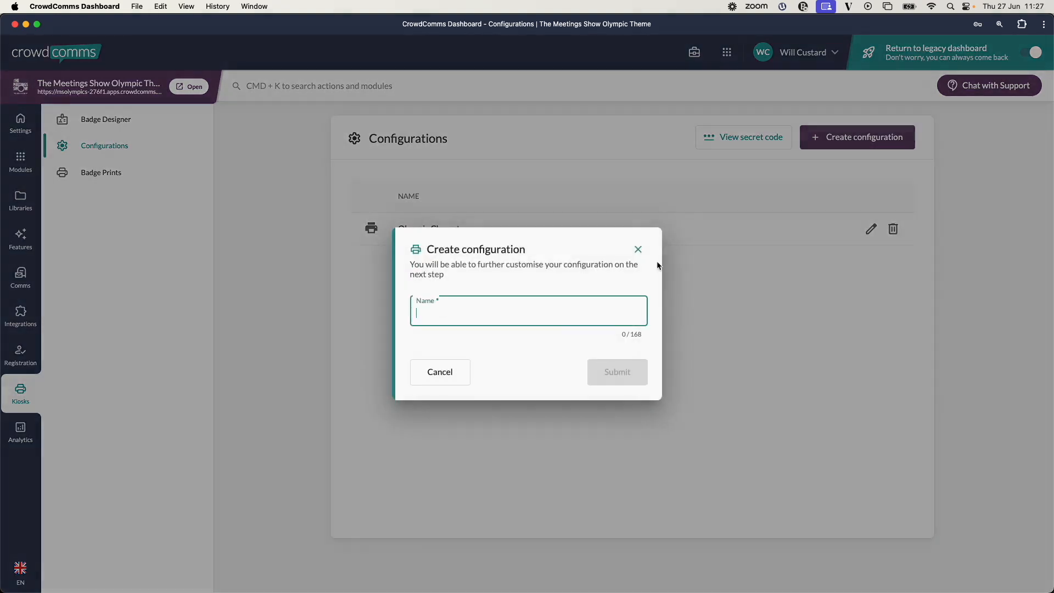
text(VIP)
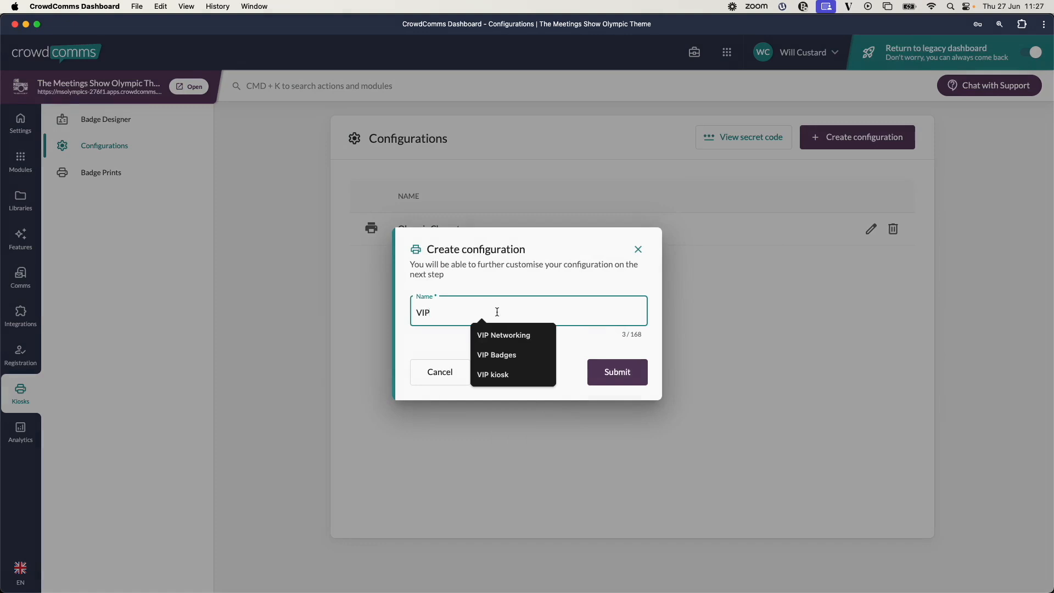
click(517, 374)
click(617, 372)
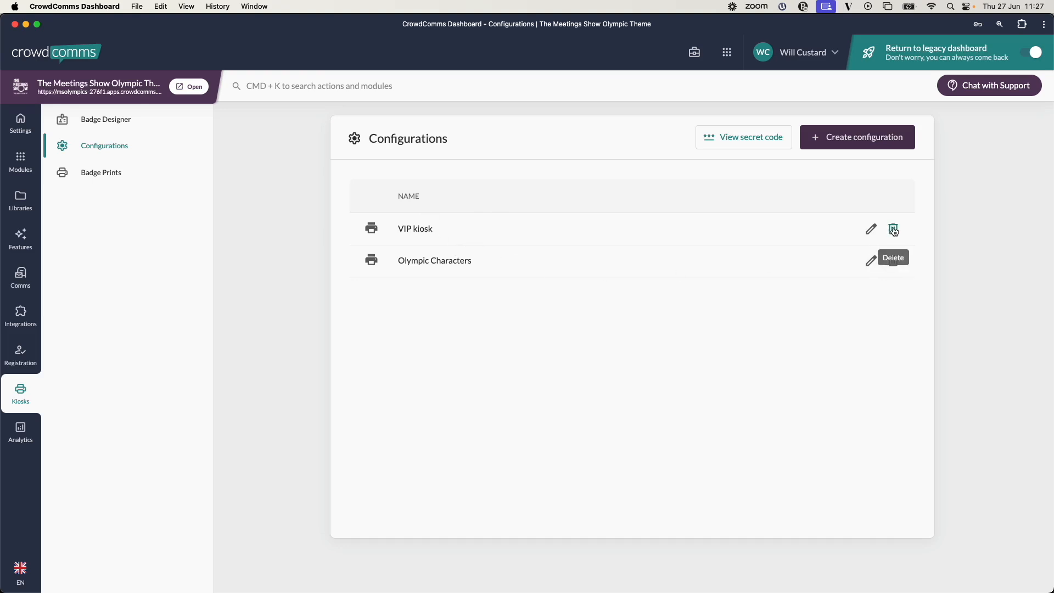
Step: View the kiosk secret code and exit code, revealing and hiding each, and close the dialog
click(748, 137)
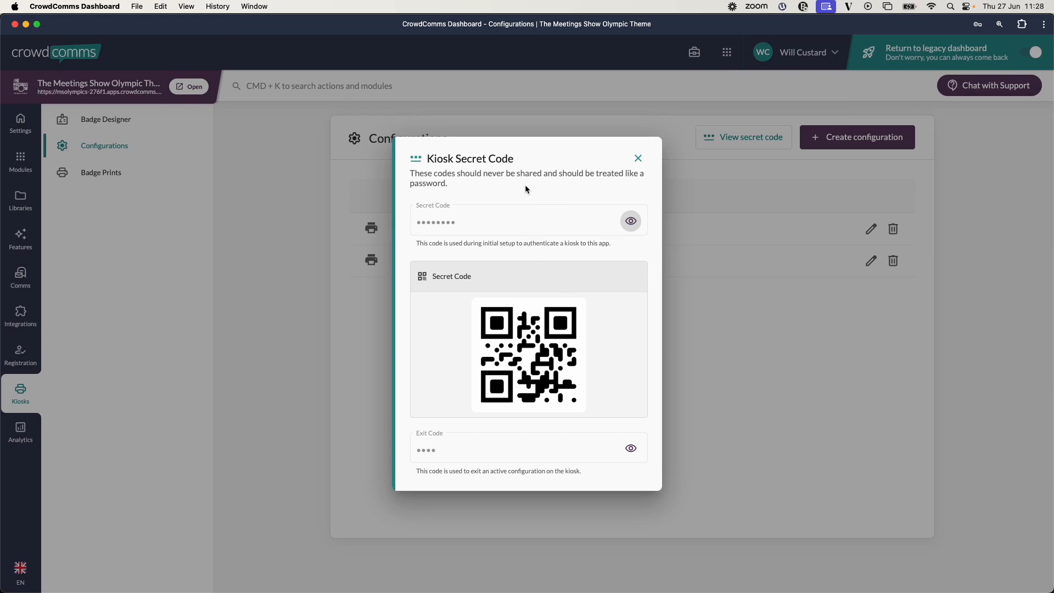
click(631, 222)
click(631, 222)
click(633, 450)
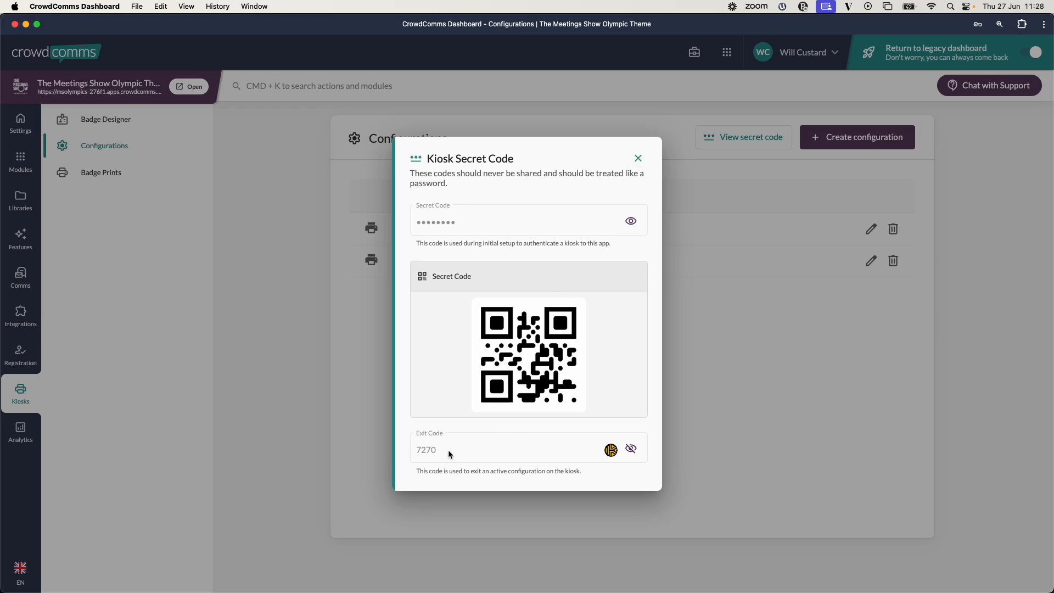
click(634, 450)
click(638, 158)
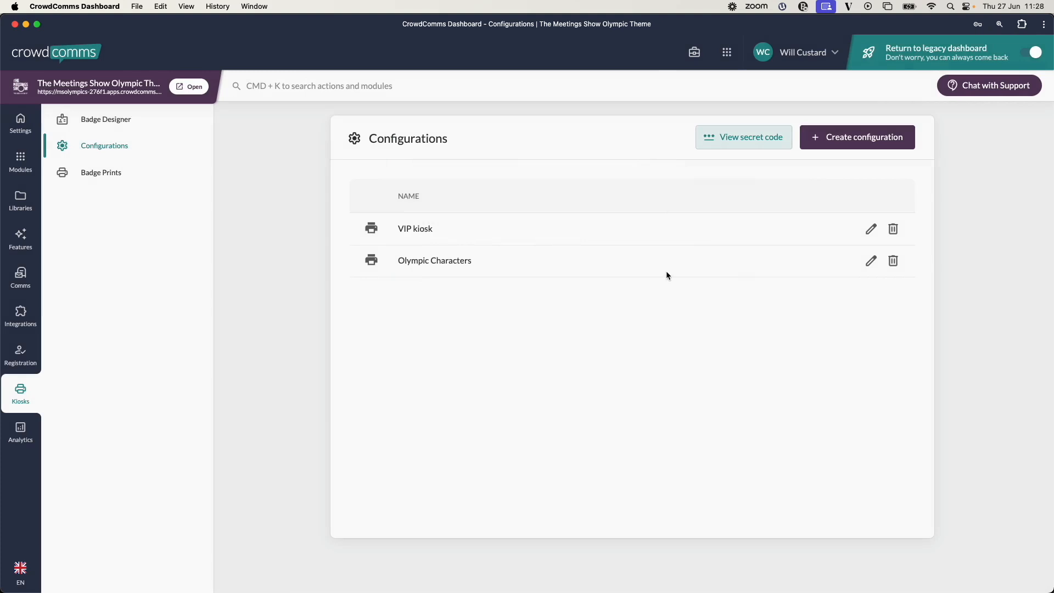
Step: Delete the VIP kiosk configuration
click(894, 229)
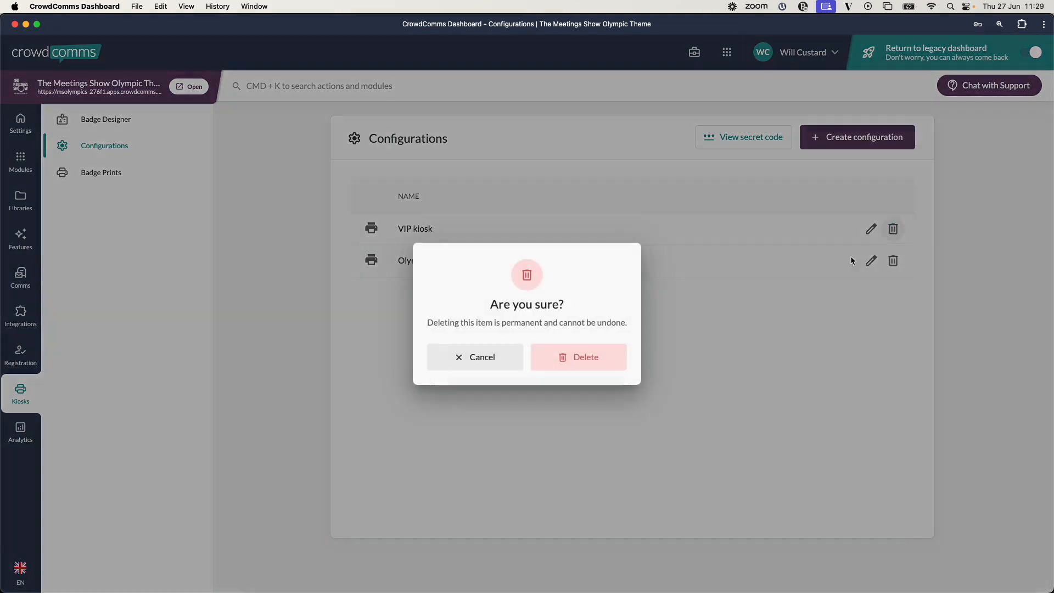
click(579, 357)
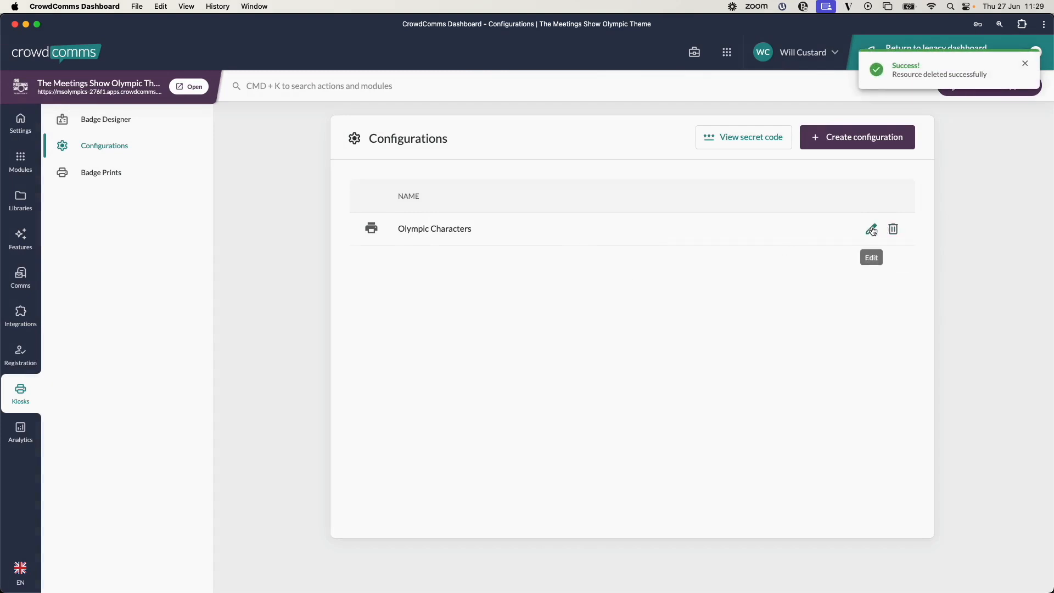
Step: Open the Olympic Characters configuration for editing and compare its detail settings with the kiosk preview
click(872, 229)
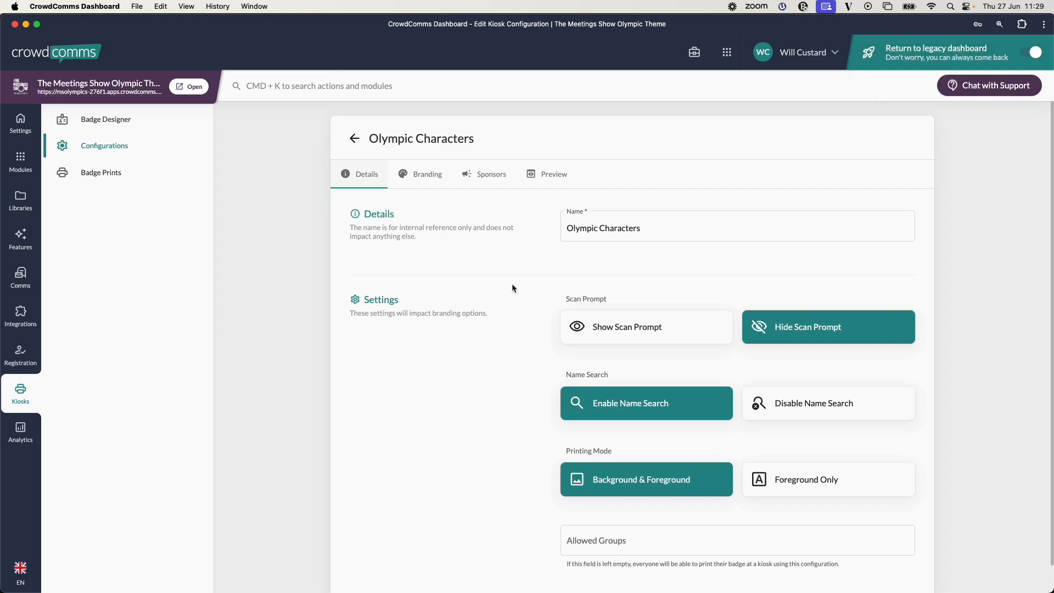
click(648, 231)
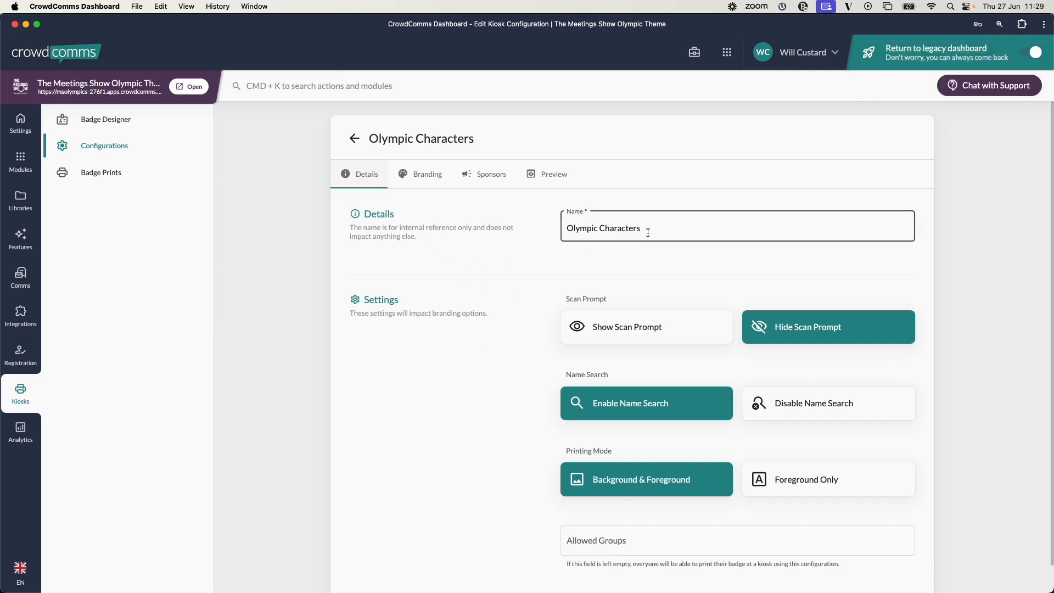
click(598, 226)
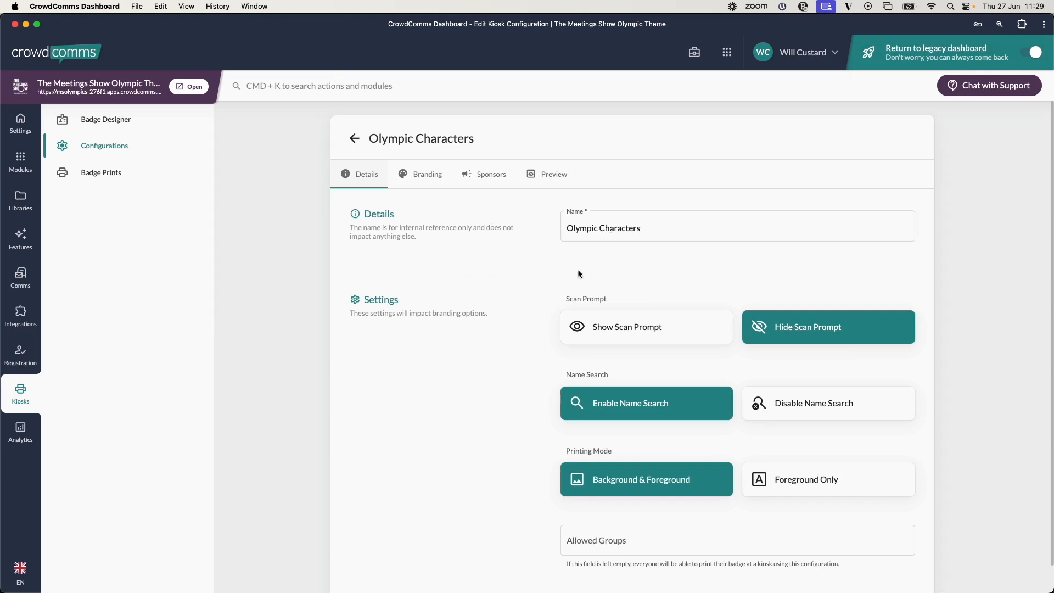
scroll(579, 273, down, 1)
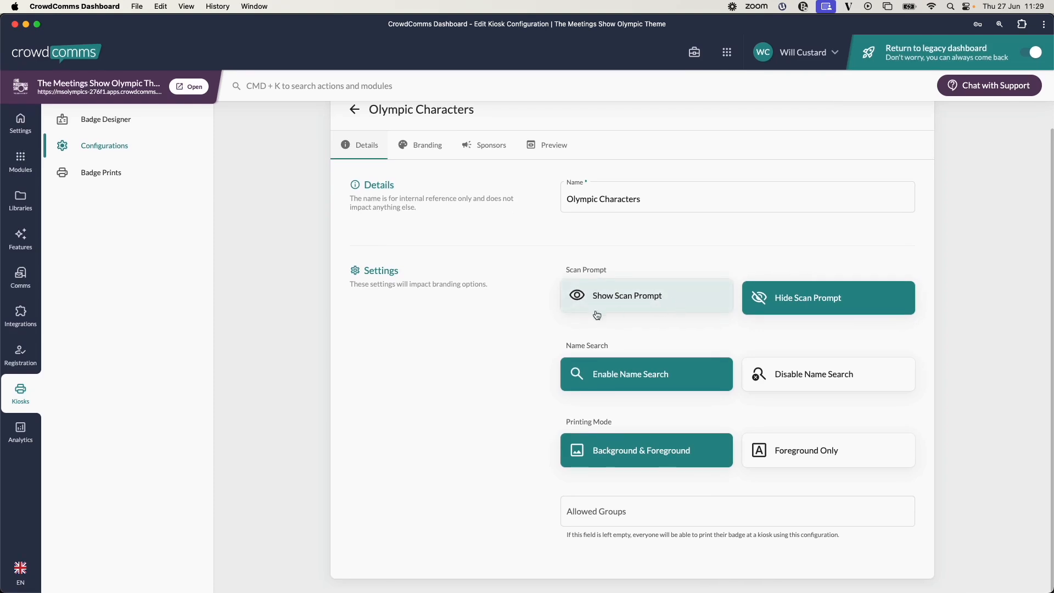
click(555, 145)
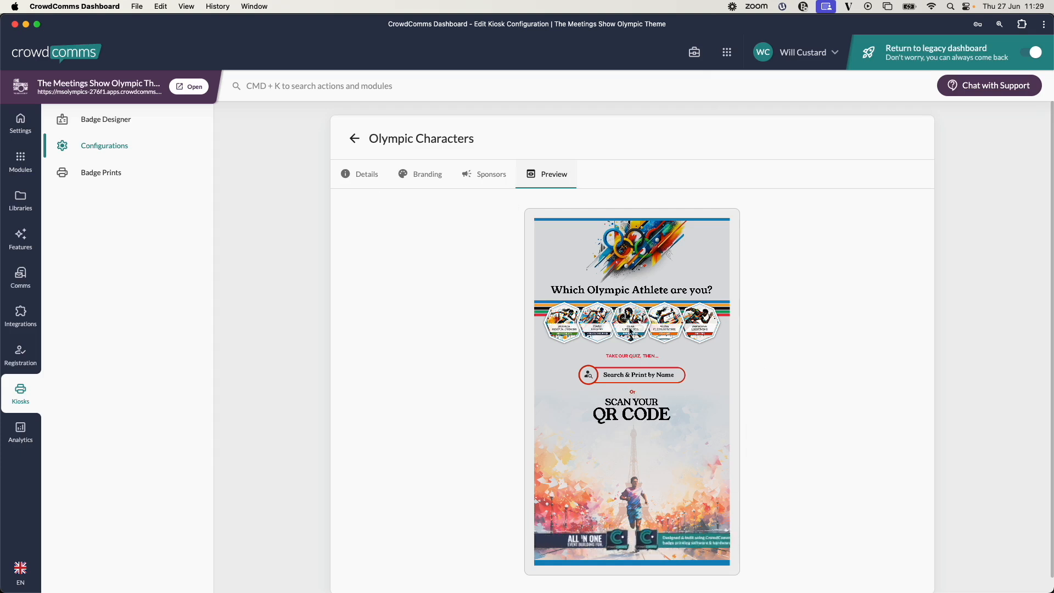
click(382, 177)
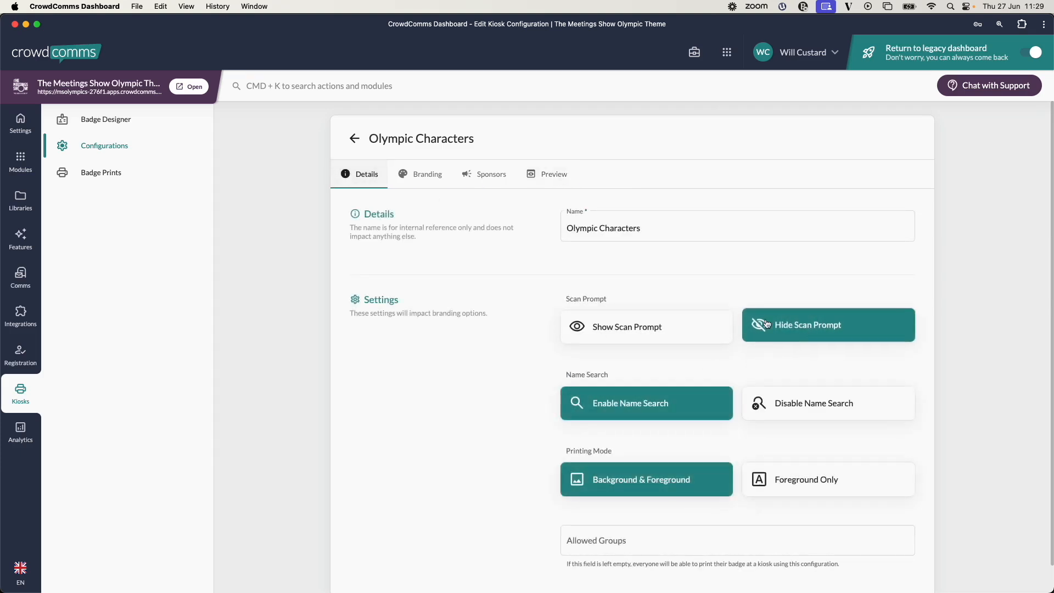
click(554, 172)
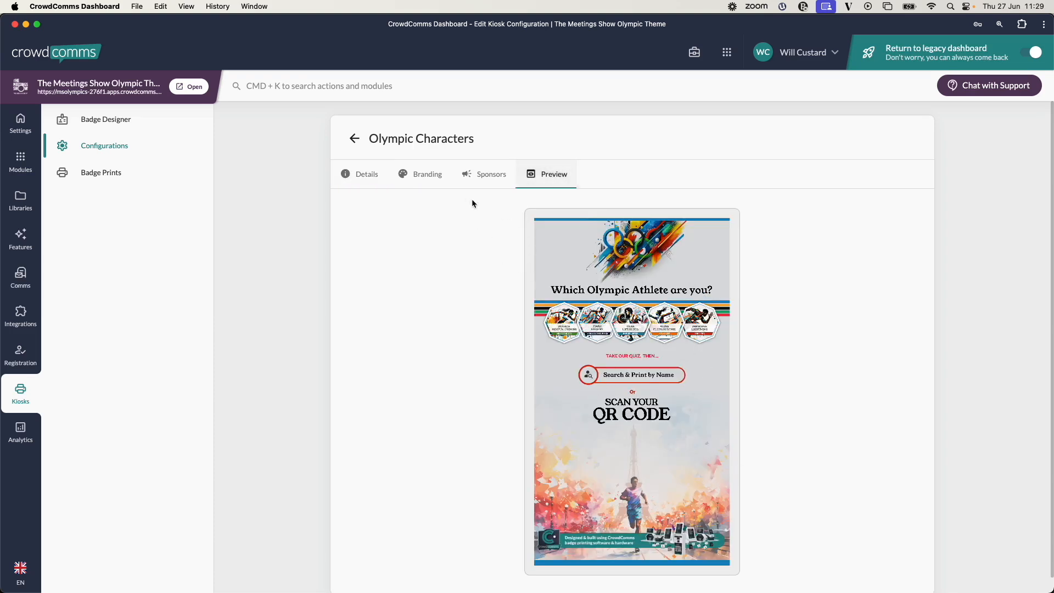
Step: Try Show Scan Prompt for Olympic Characters, check it in the kiosk preview, and restore Hide Scan Prompt
click(364, 174)
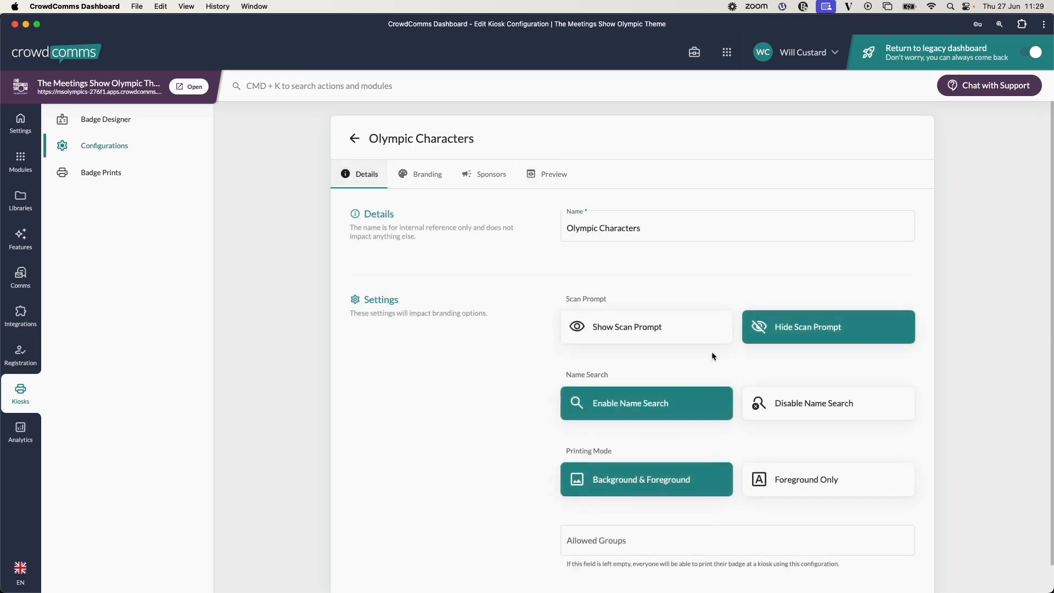
click(647, 324)
click(560, 176)
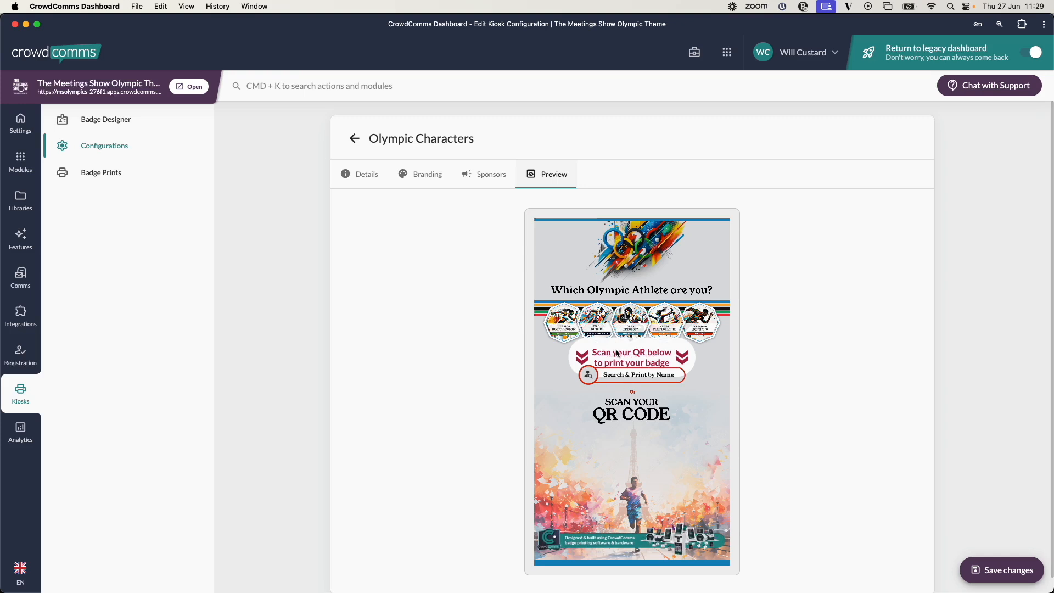
click(372, 182)
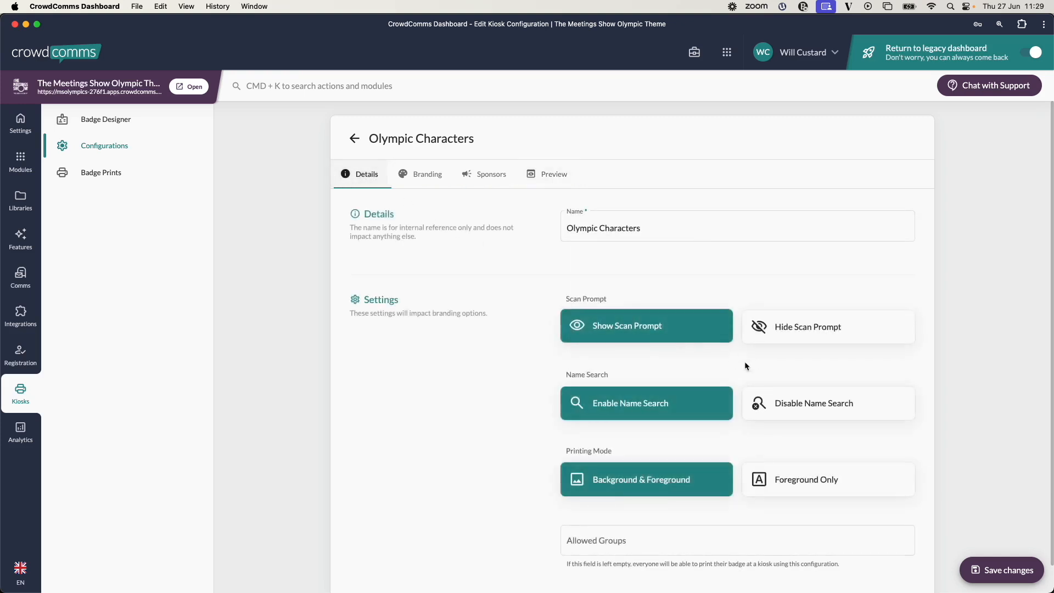
click(812, 328)
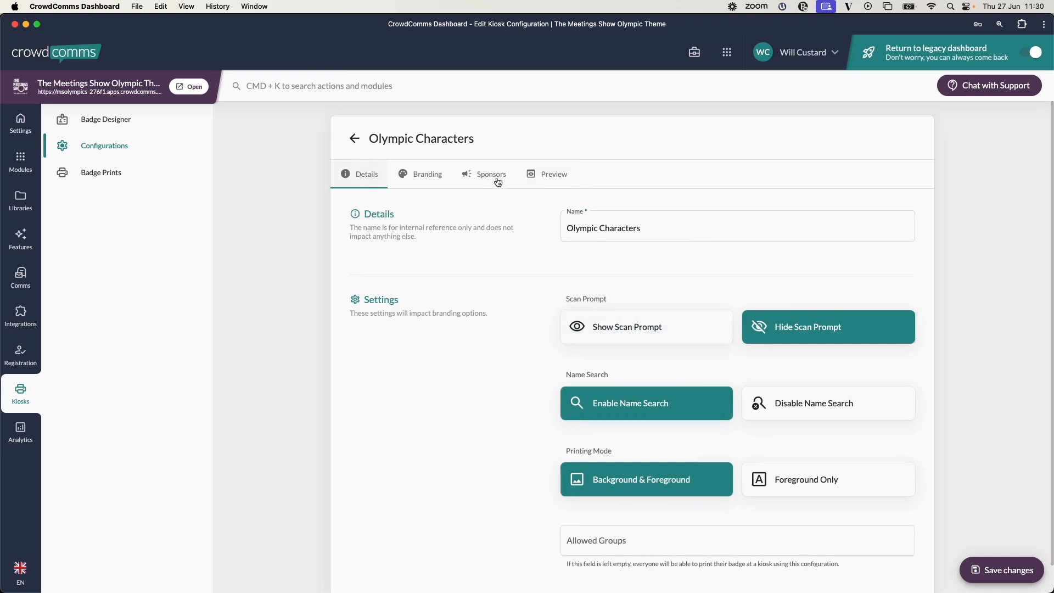
Step: Check how the hidden scan prompt and enabled name search look in the kiosk preview, and return to the details
click(552, 181)
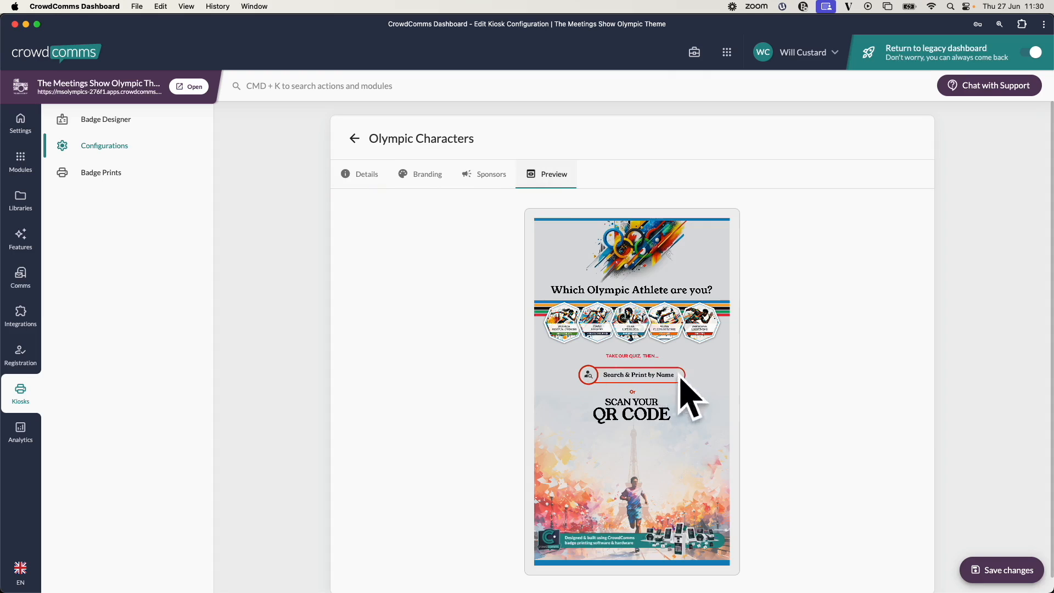
click(361, 174)
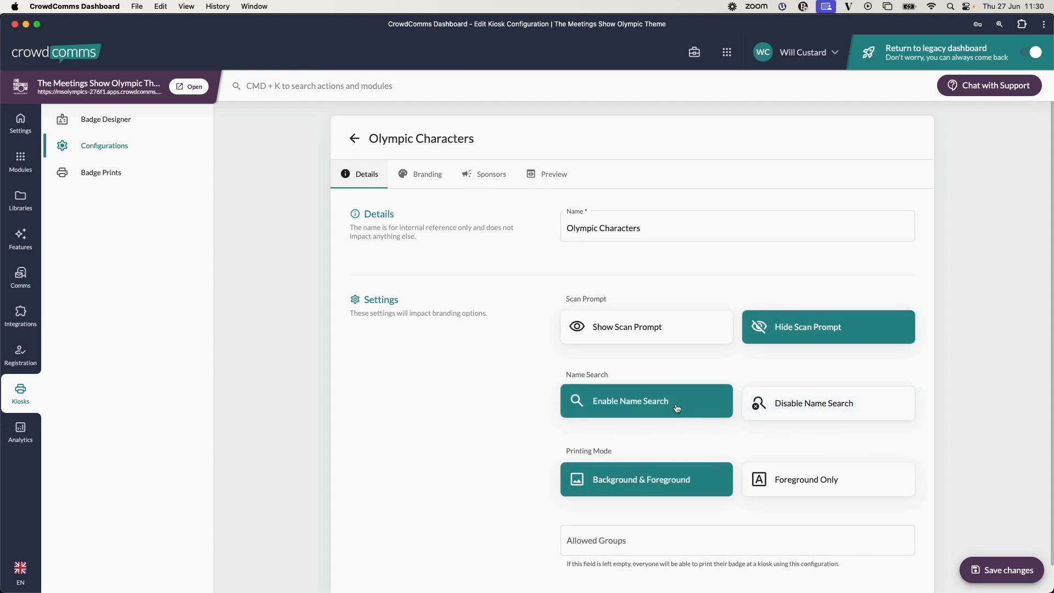
click(559, 177)
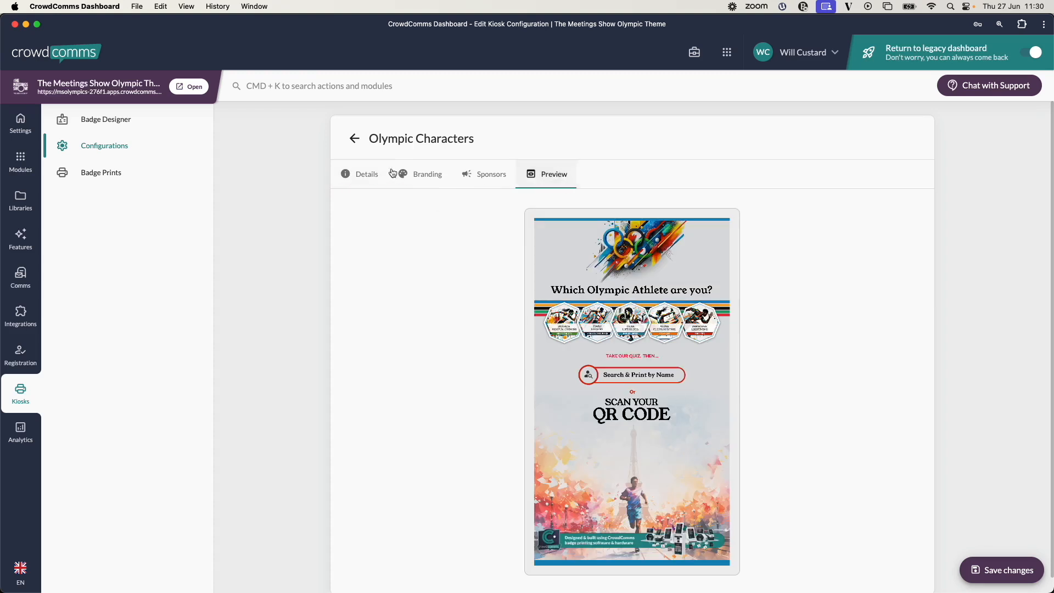
click(362, 175)
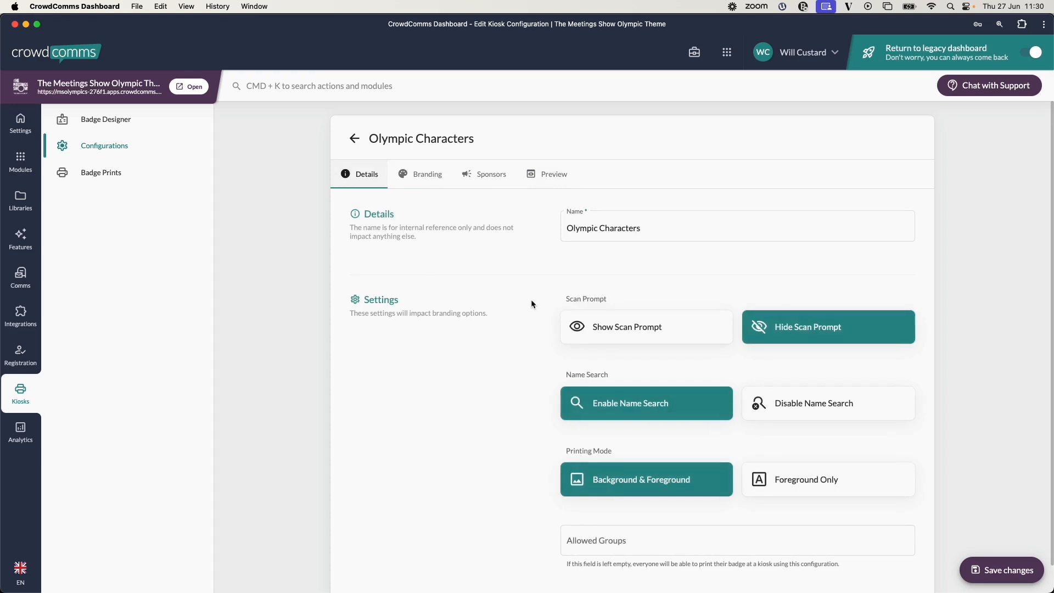
Step: Try the Foreground Only printing mode and switch back to Background & Foreground
scroll(537, 307, down, 1)
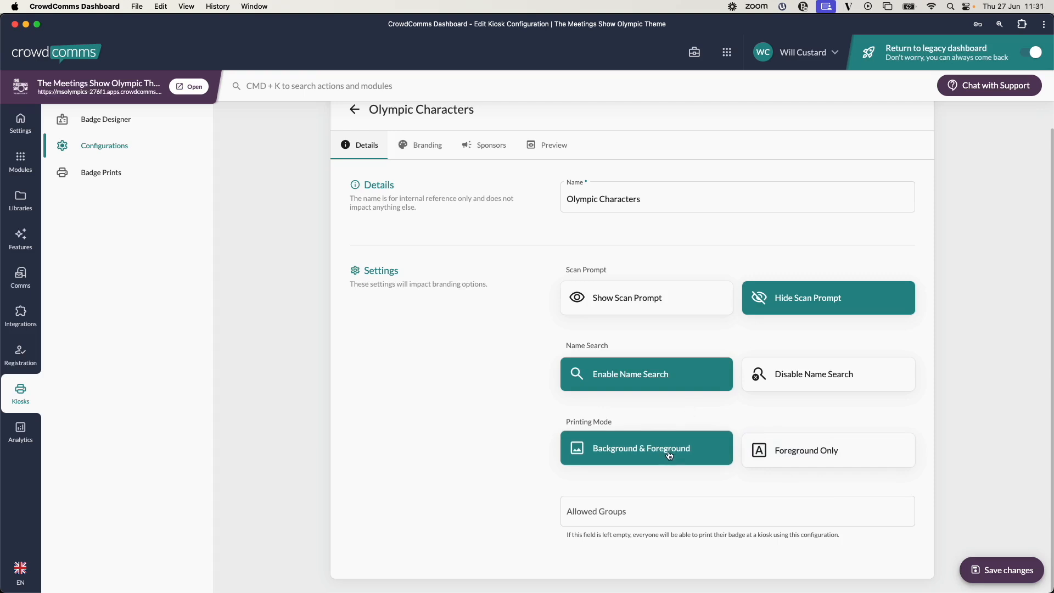
click(821, 451)
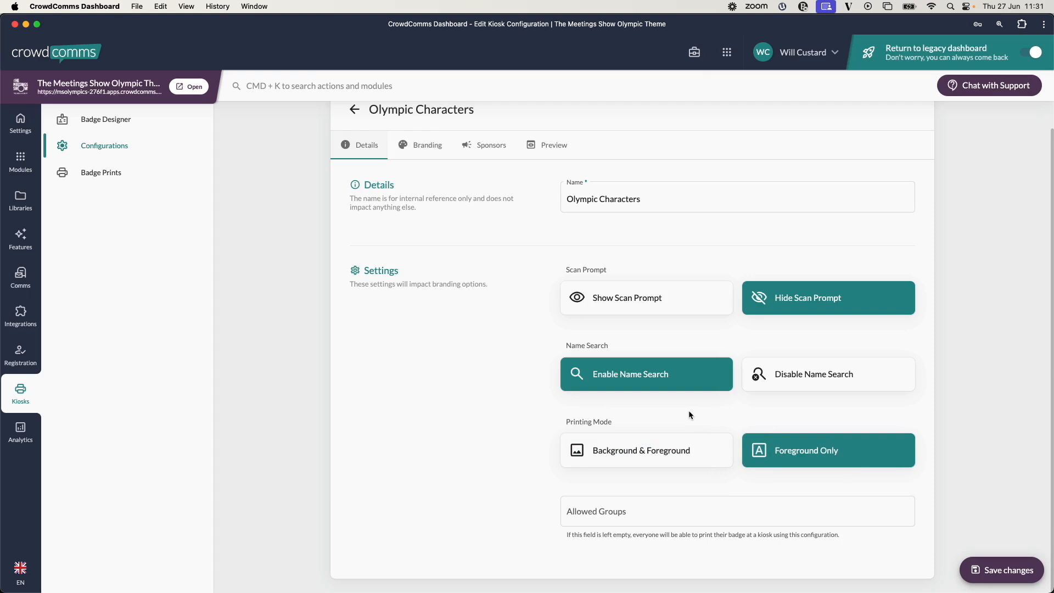
click(648, 449)
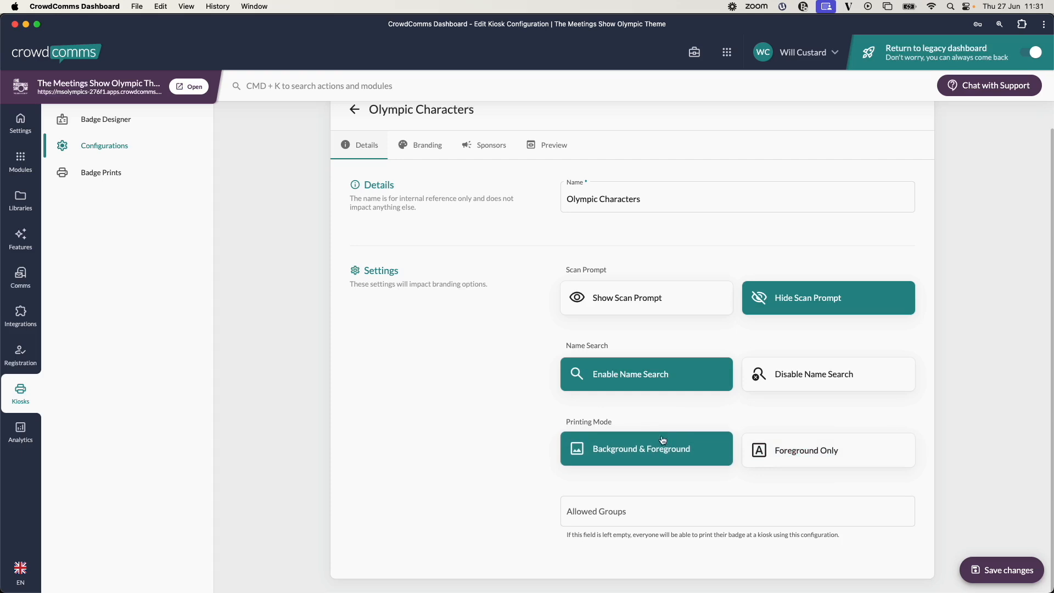
Step: Visit the Badge Designer and reopen the Olympic Characters configuration for editing
click(118, 121)
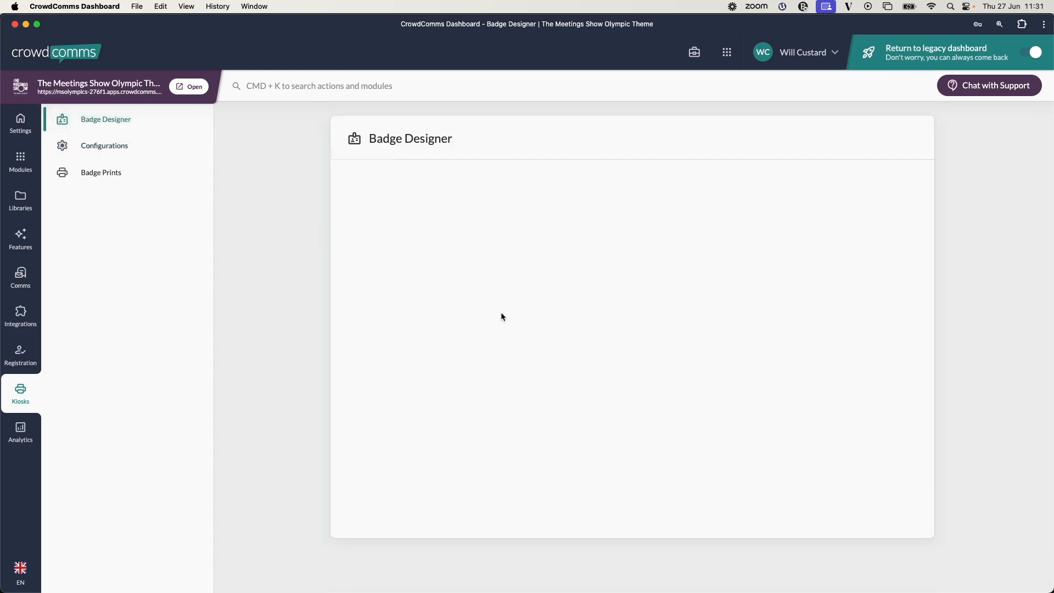
click(99, 145)
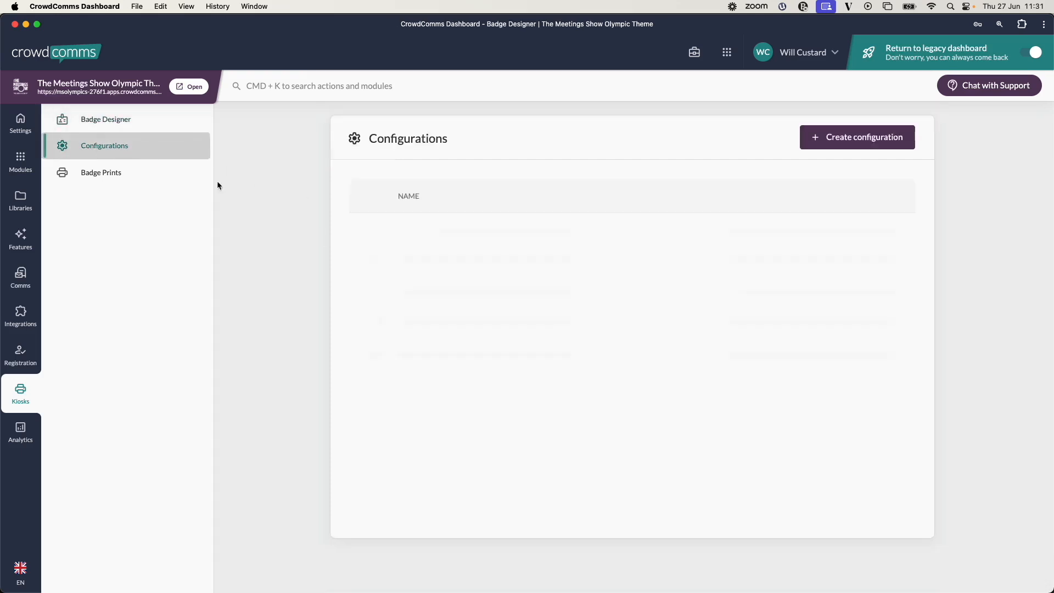
click(871, 229)
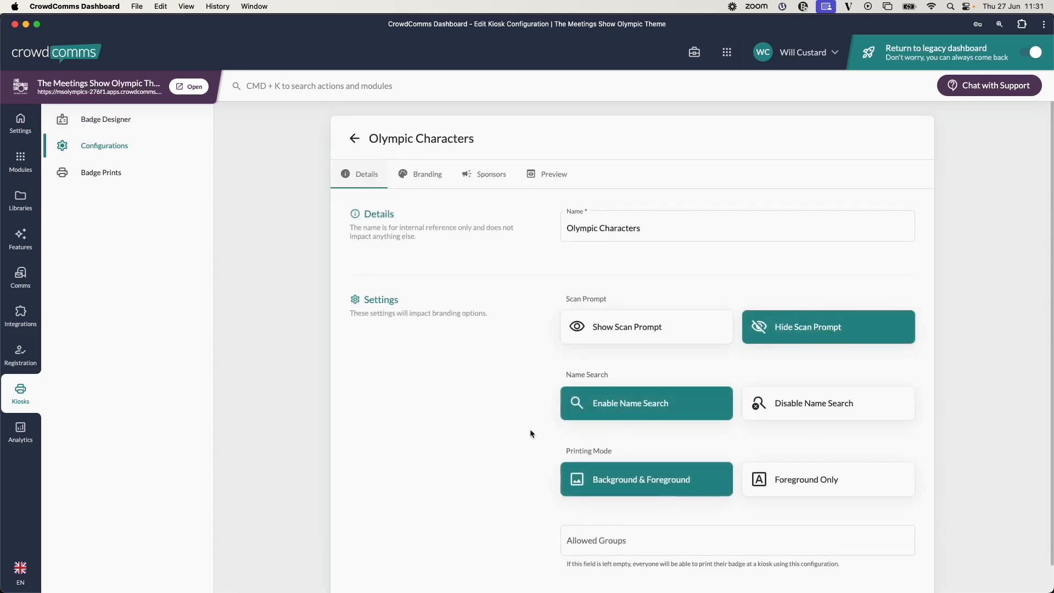
scroll(531, 430, down, 1)
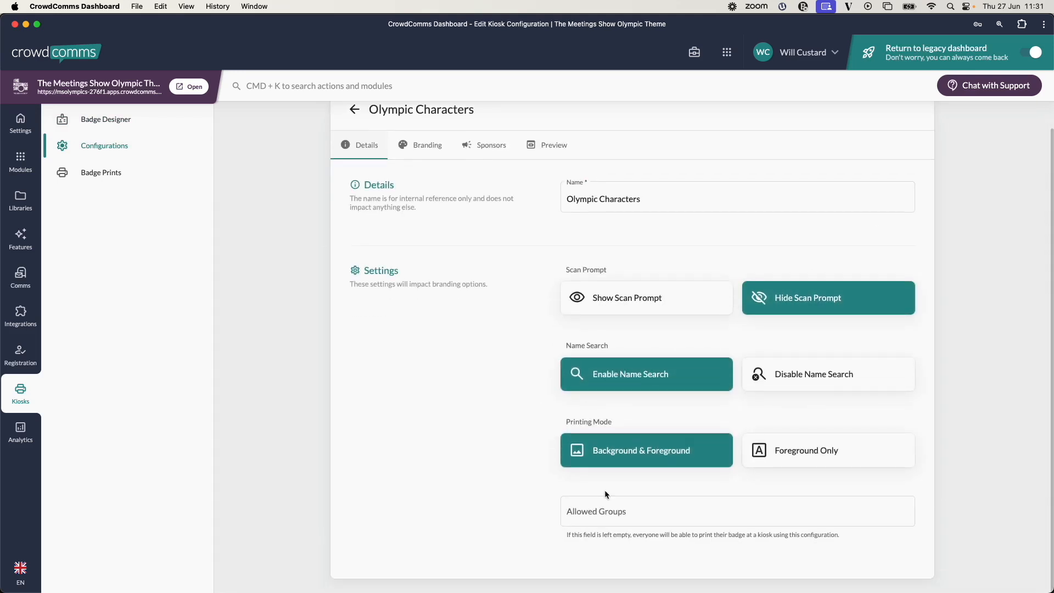
Step: Browse and filter the groups available for Allowed Groups, and leave the list without choosing one
click(658, 512)
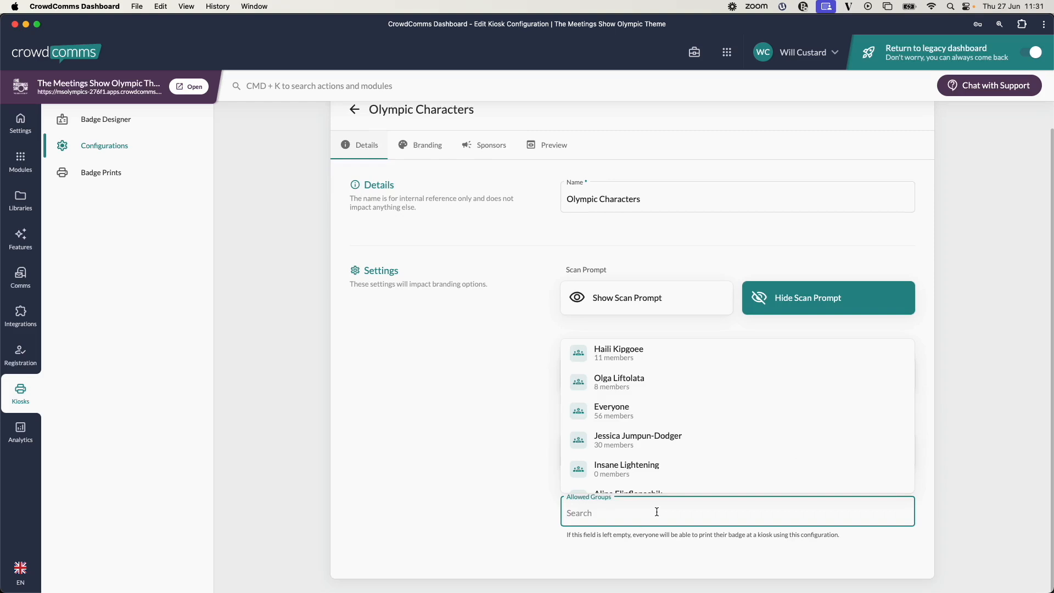
text(e)
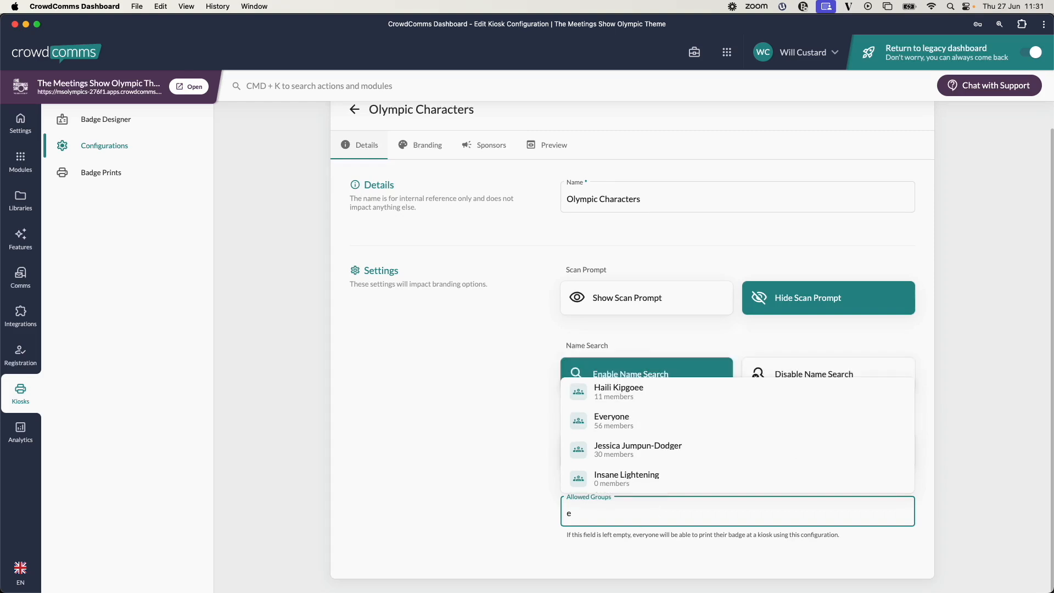
text(ch)
key(BackSpace)
key(BackSpace)
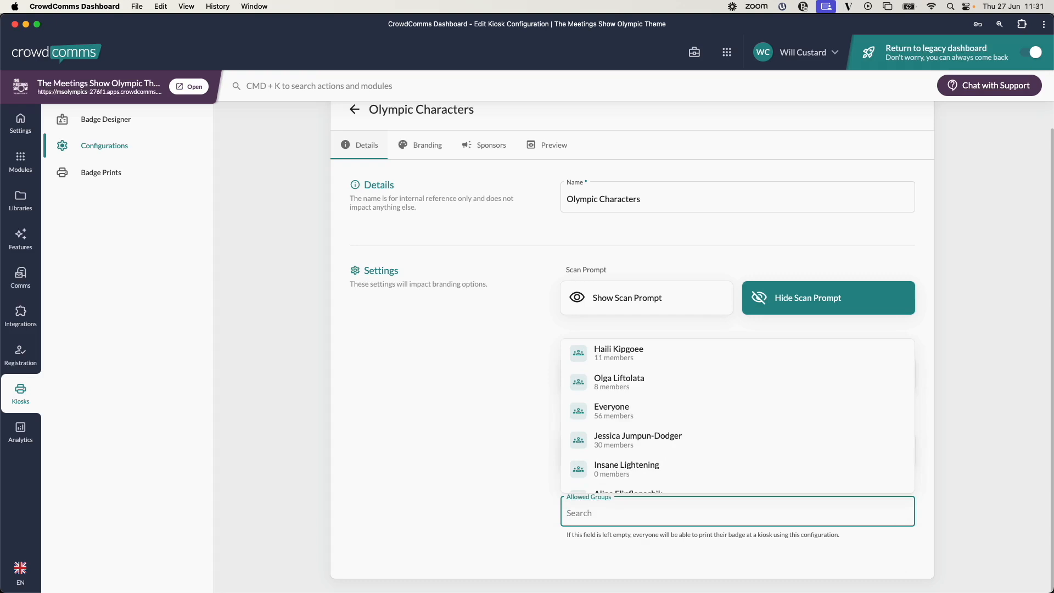
click(528, 446)
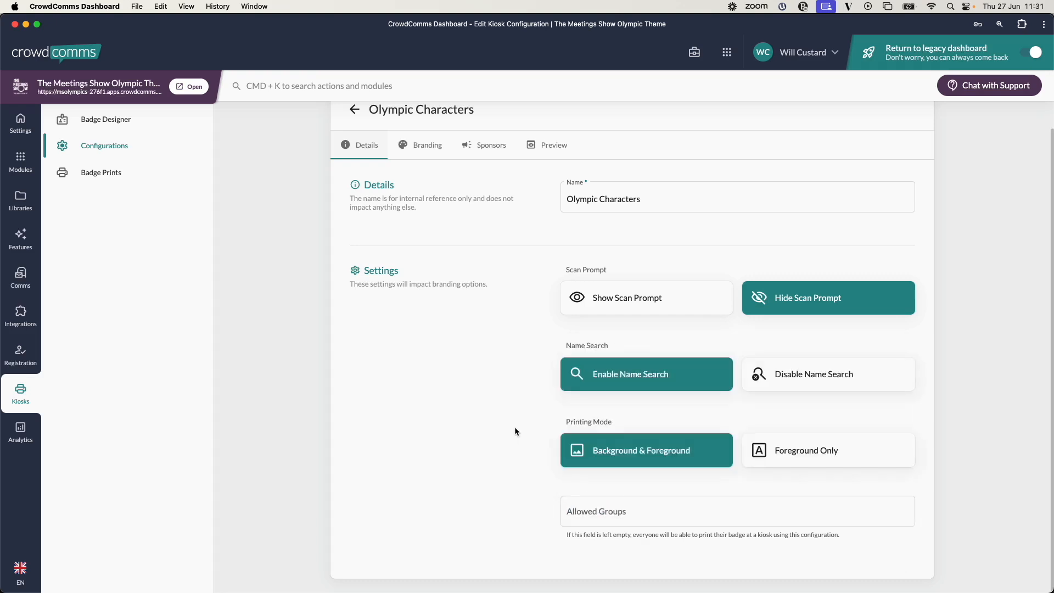
Step: Try adding the Everyone group to the Allowed Groups of the Olympic Characters configuration
click(650, 510)
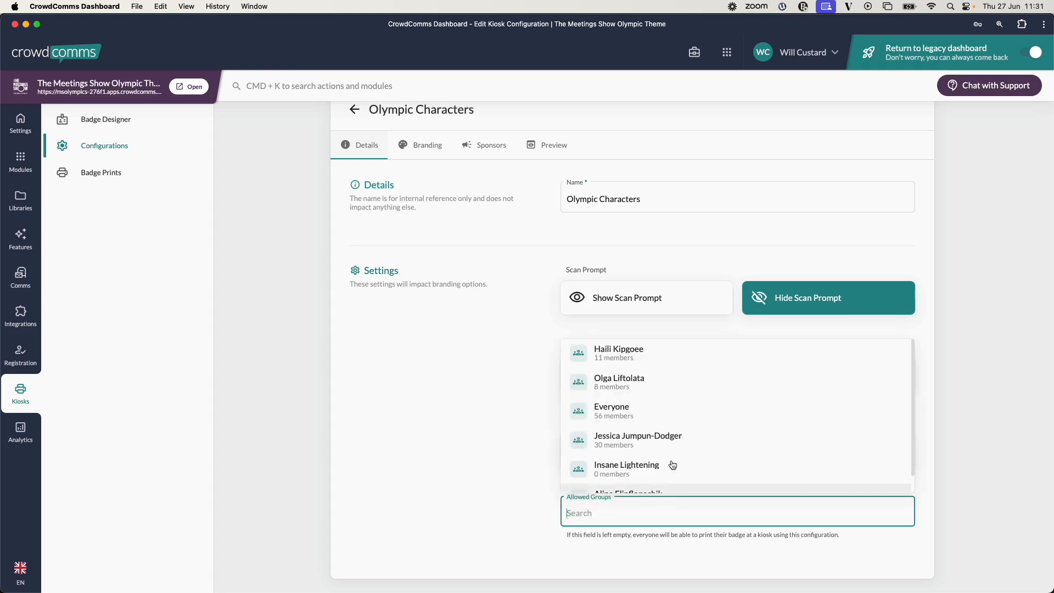
click(645, 418)
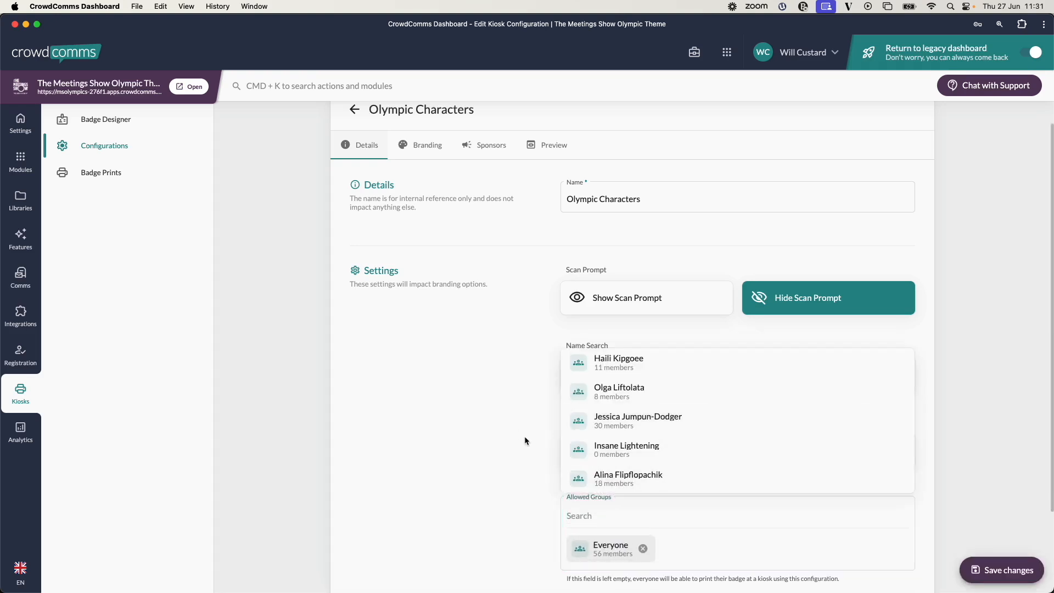
click(540, 440)
scroll(539, 439, down, 3)
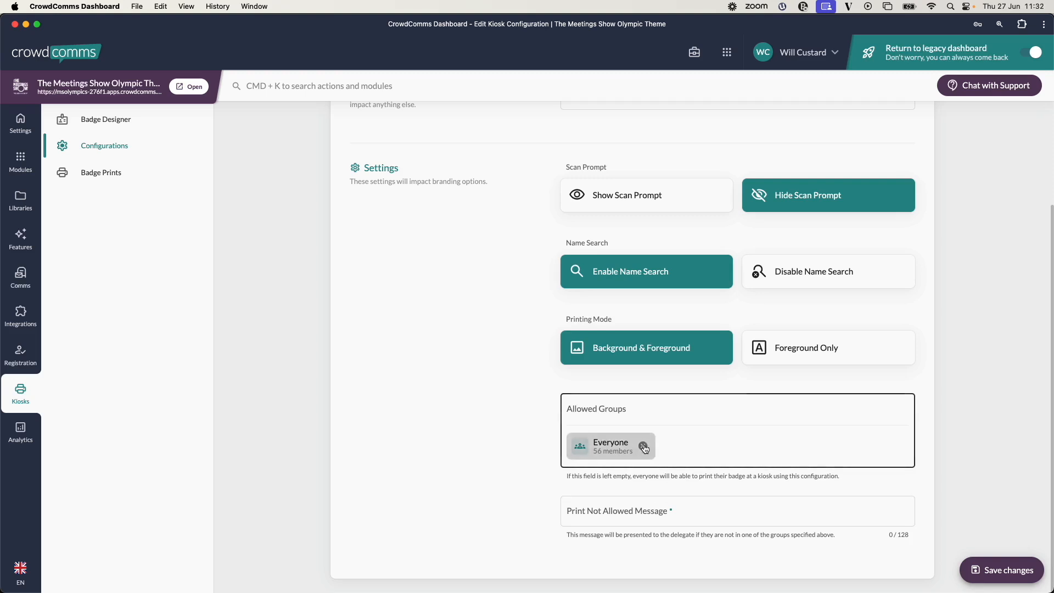
Step: Fill the Print Not Allowed Message with "Please go to the delegate kiosk to print your badge" and remove Everyone from Allowed Groups
click(685, 509)
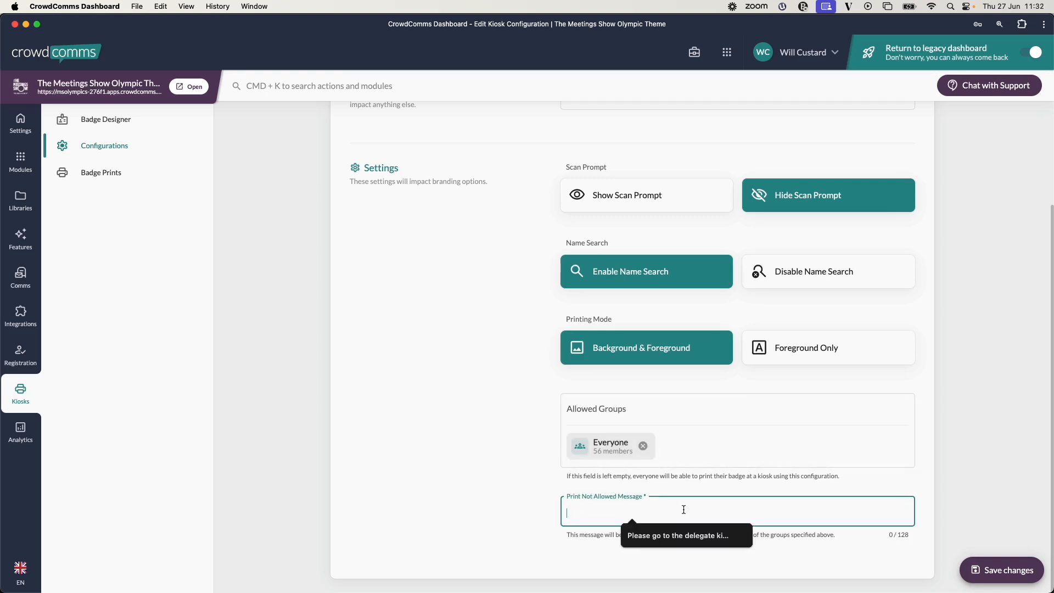
click(682, 536)
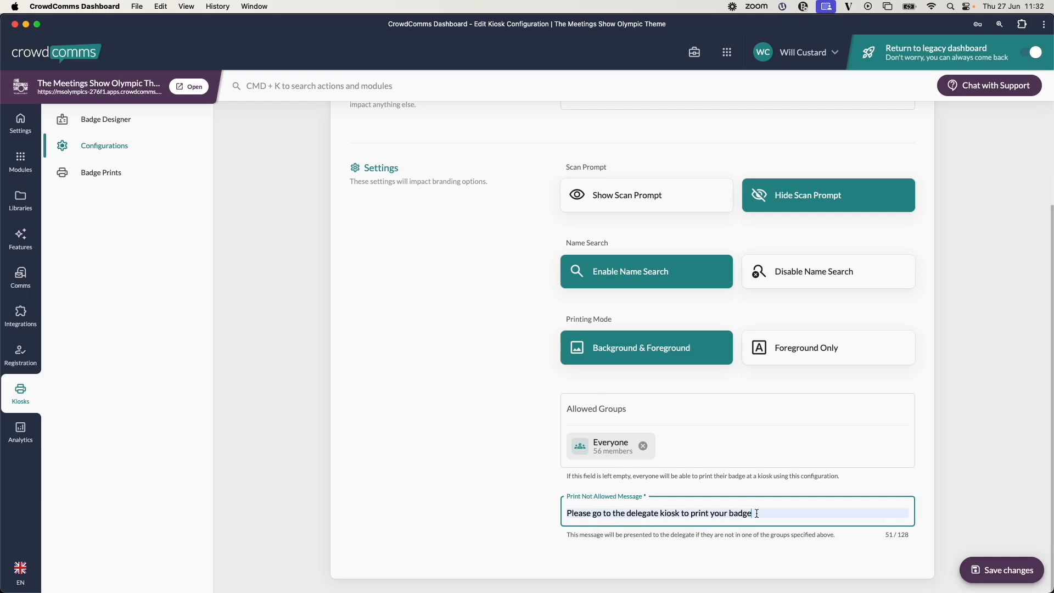
click(643, 446)
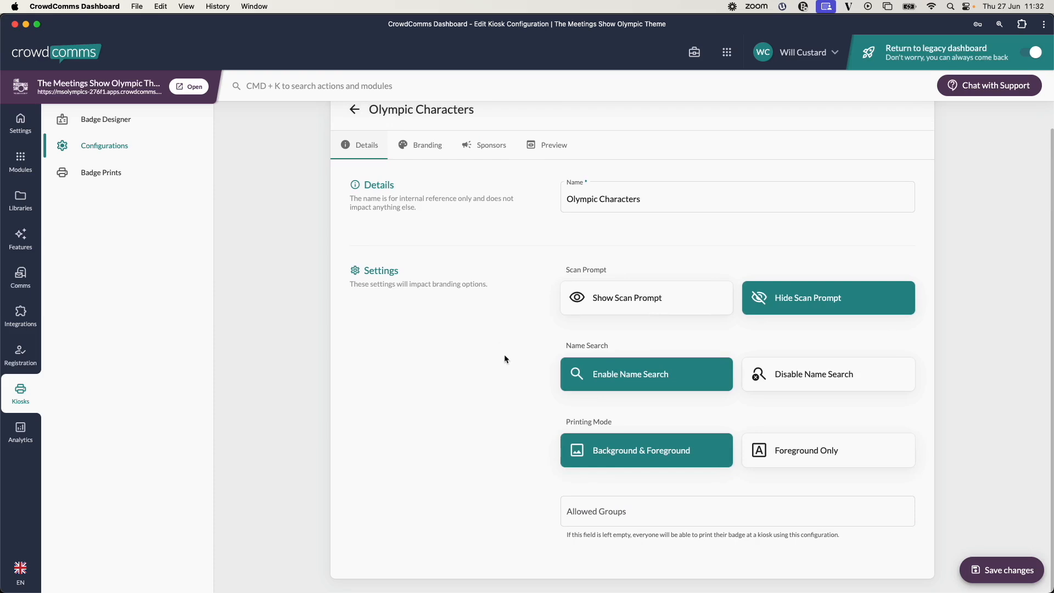
Step: Try the Video Background type in the branding settings of Olympic Characters
scroll(504, 354, up, 2)
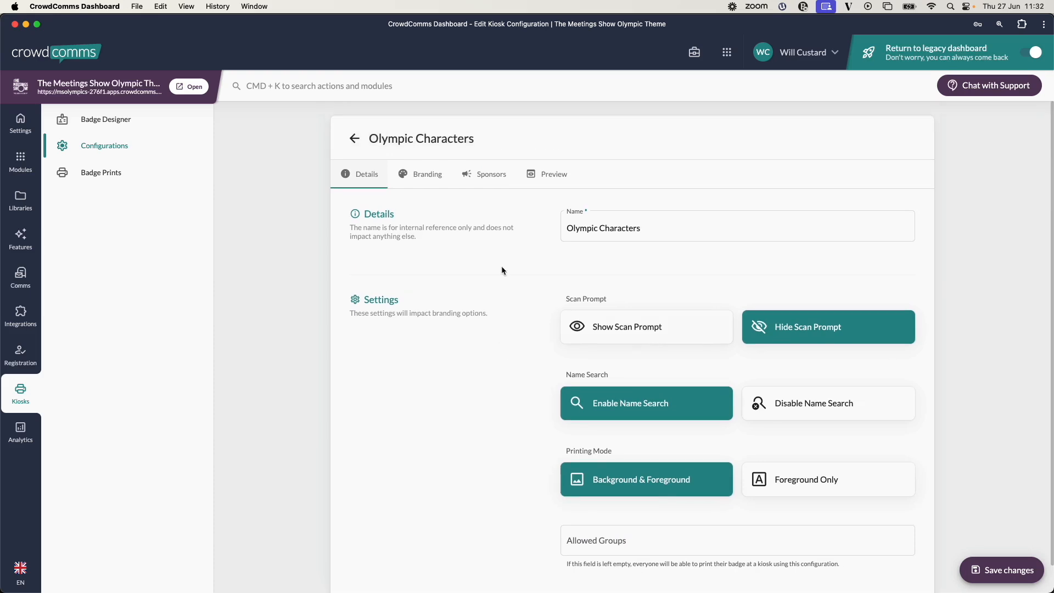
click(426, 176)
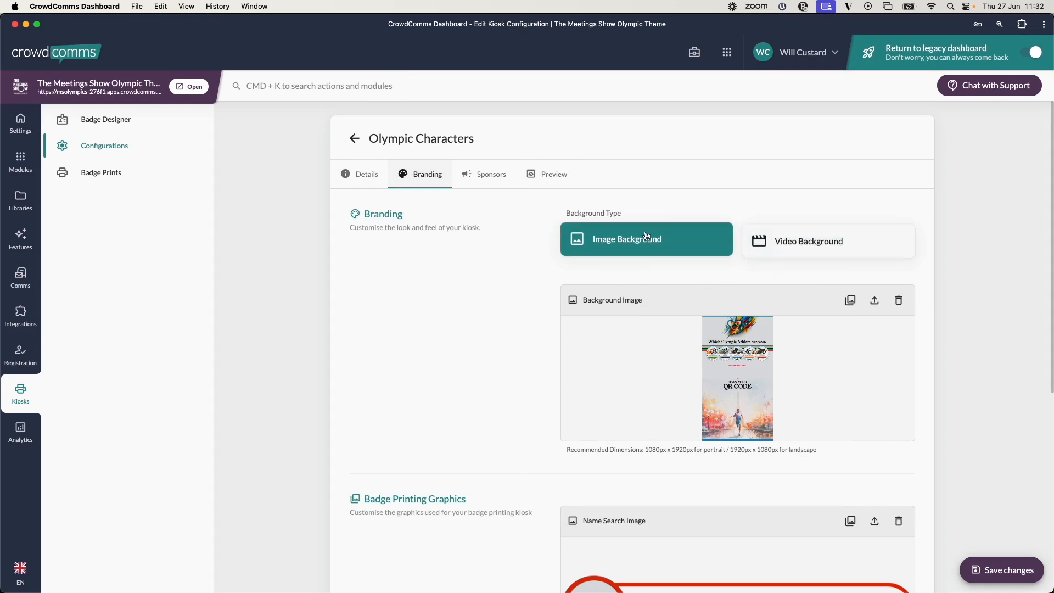
click(808, 243)
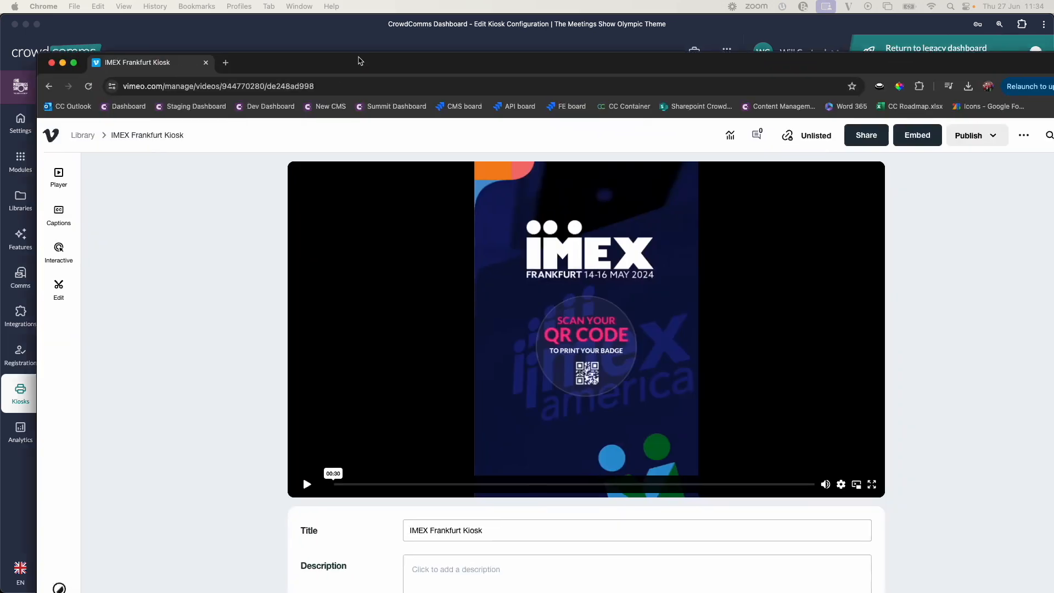
Step: Switch to Vimeo and play a few seconds of the IMEX Frankfurt Kiosk video
drag(360, 60, 322, 28)
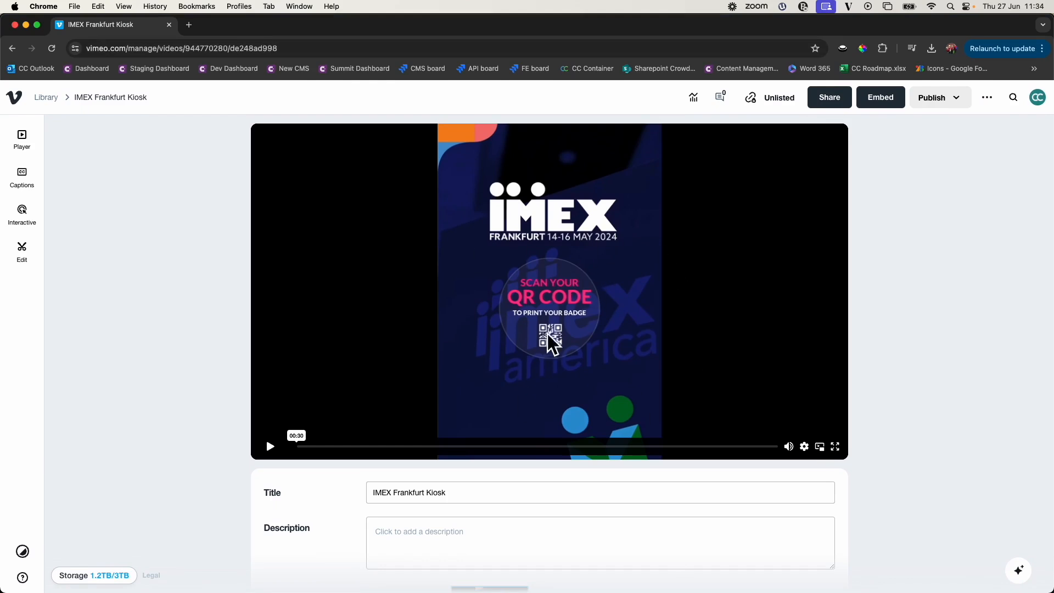
click(270, 446)
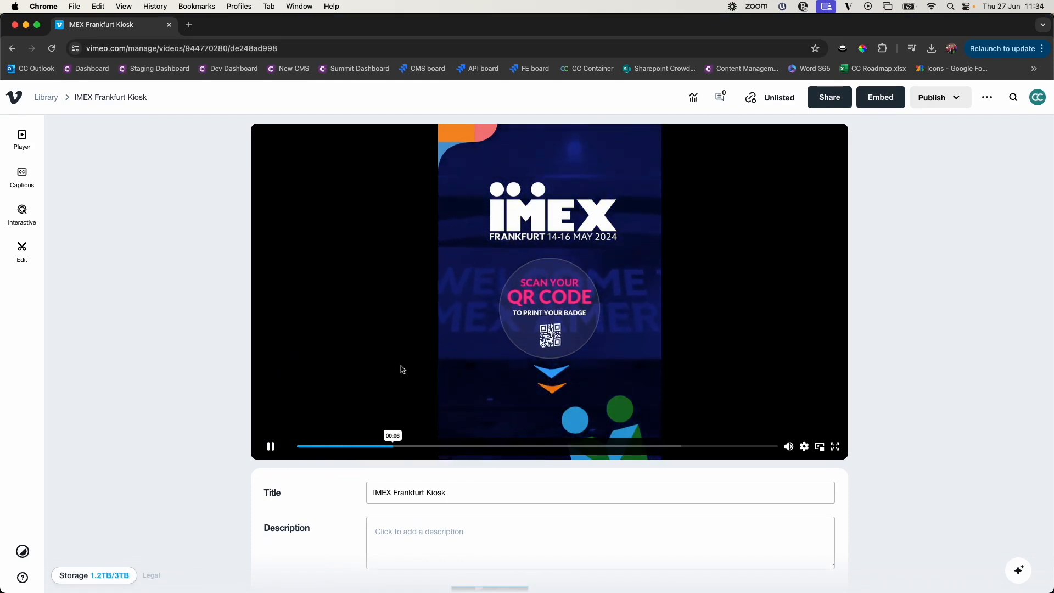
click(271, 446)
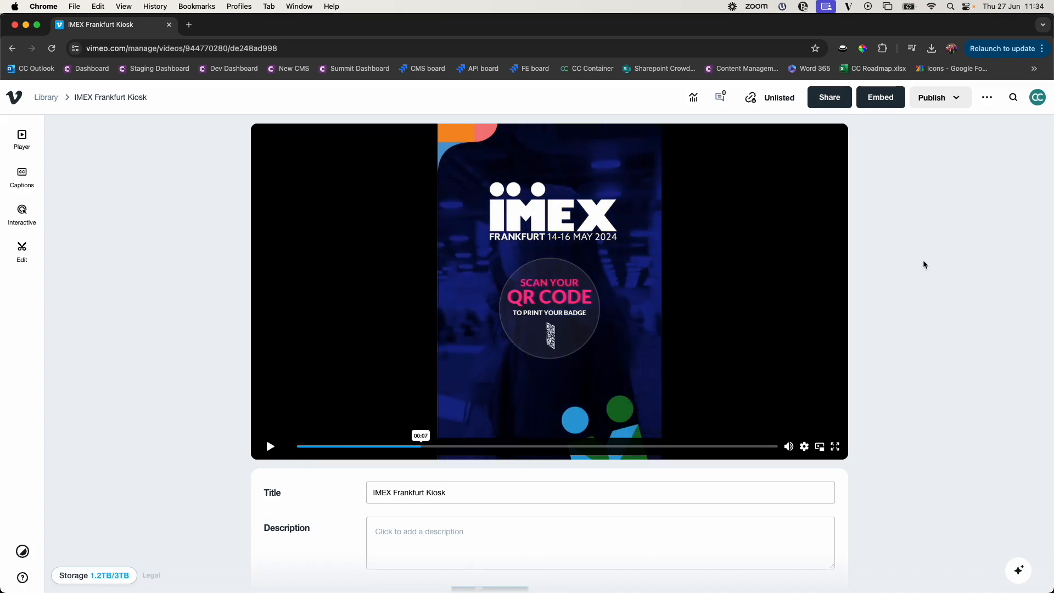
Step: Copy the HD 1080p video file link of the IMEX Frankfurt Kiosk video
click(987, 98)
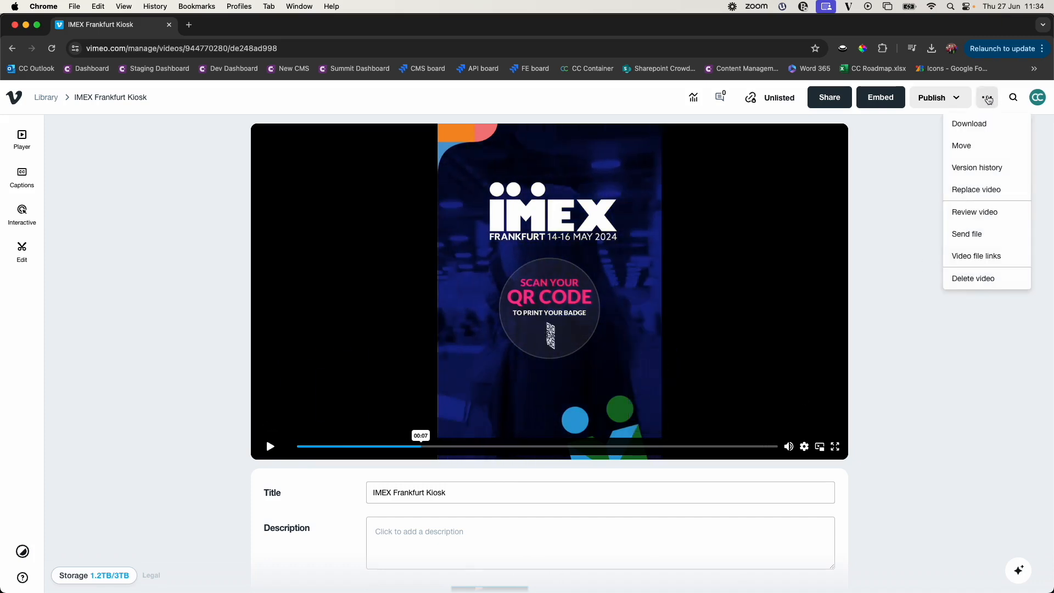
click(982, 258)
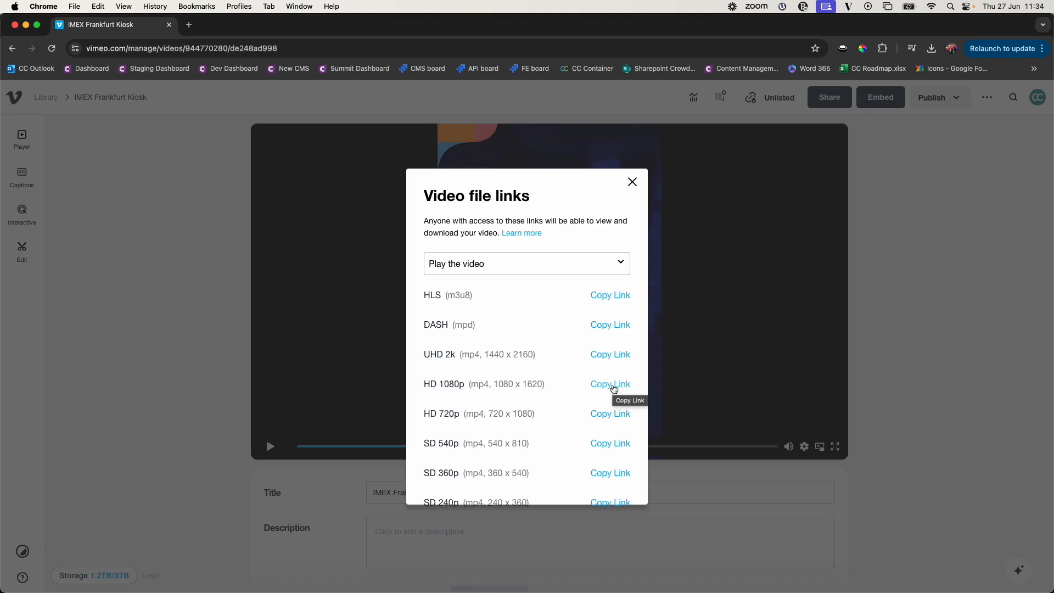
click(614, 387)
click(801, 225)
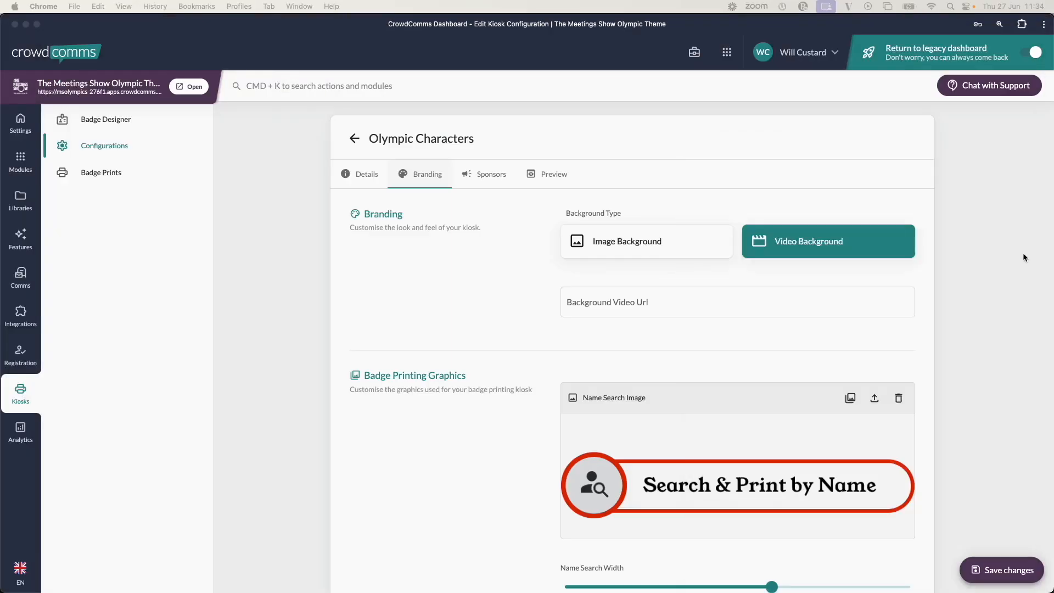
Step: Switch back to the CrowdComms Dashboard, paste the copied Vimeo link as the Background Video Url, and check the kiosk preview
click(590, 291)
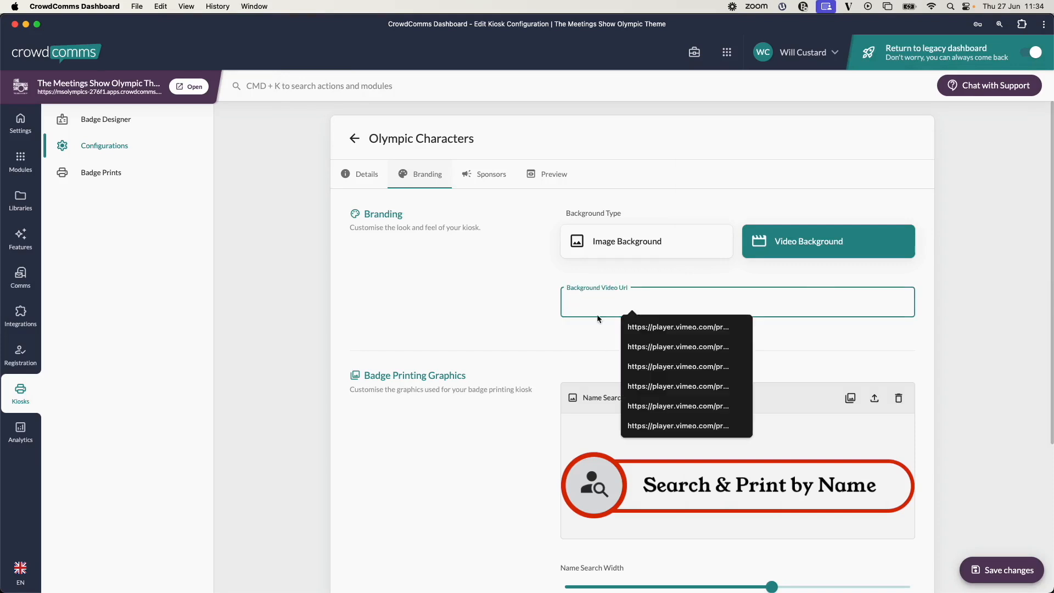
key(super+v)
click(939, 332)
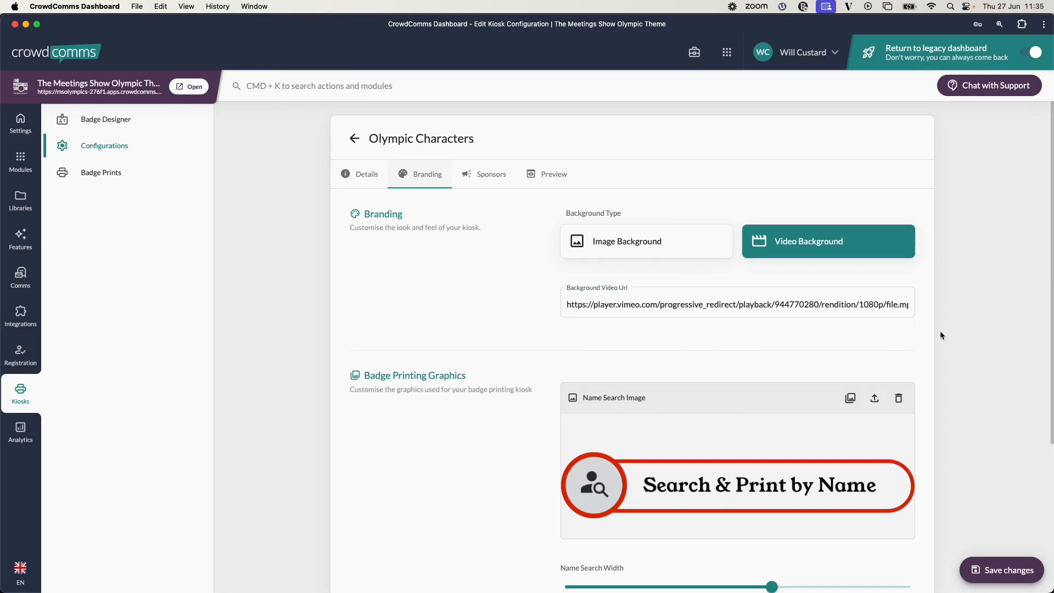
click(548, 174)
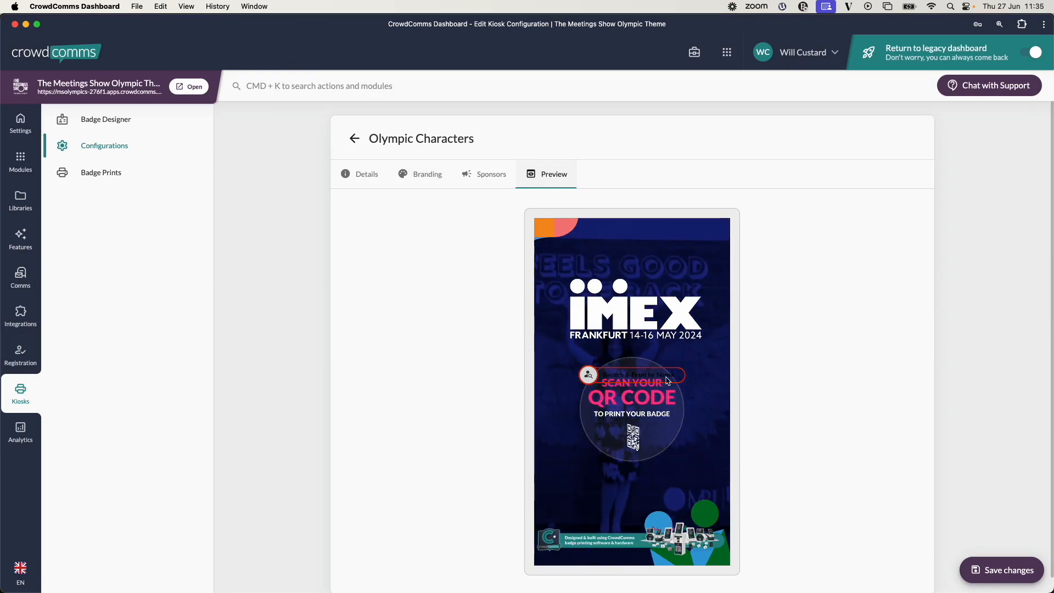
Step: Restore the Image Background in the branding settings and check it in the kiosk preview
click(366, 174)
click(425, 175)
click(641, 240)
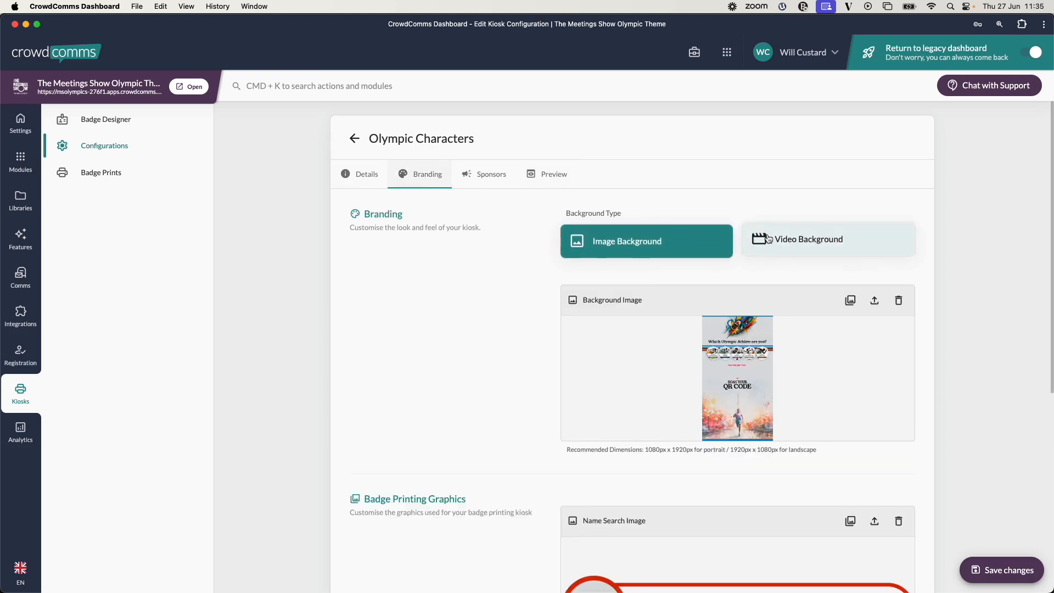
scroll(741, 262, down, 1)
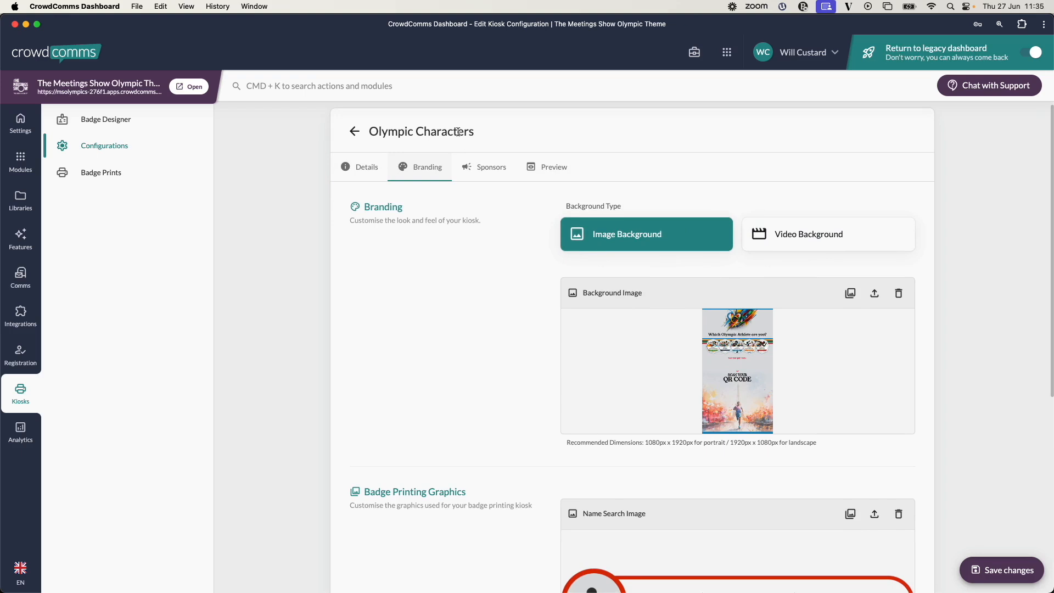
click(537, 167)
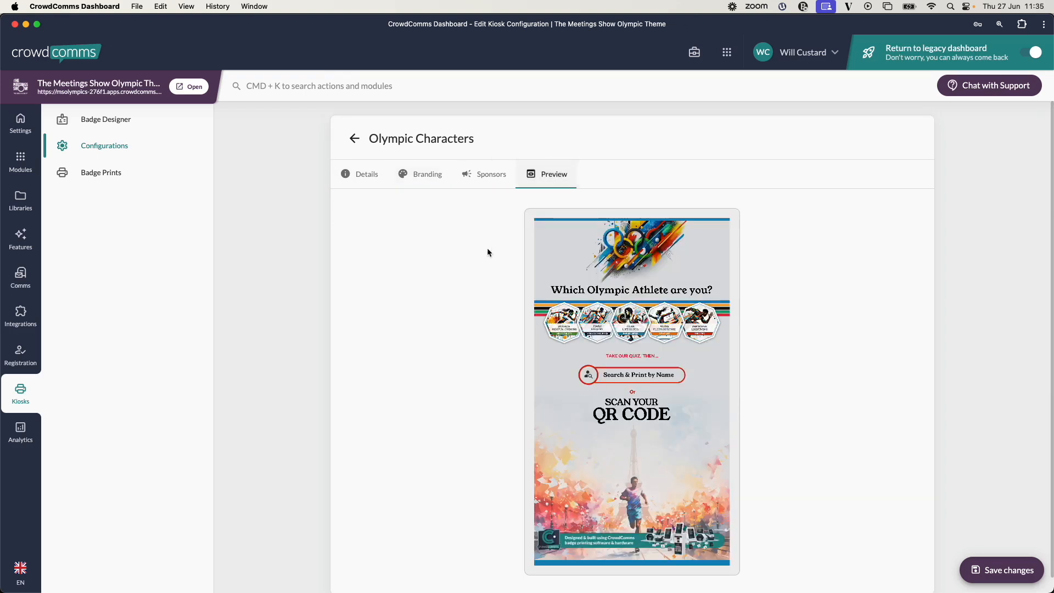
click(348, 175)
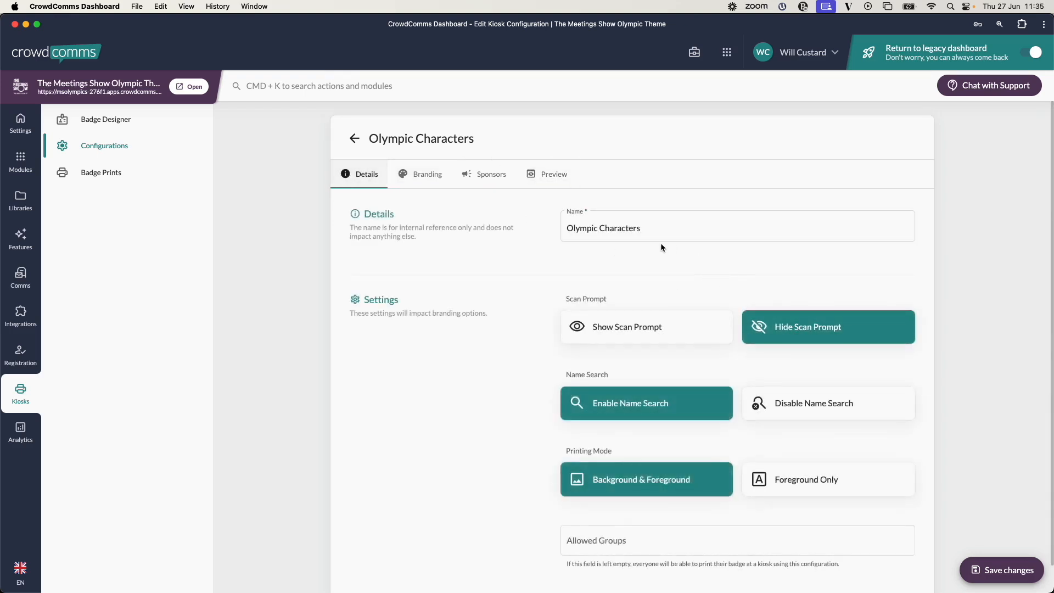
Step: Try a smaller Name Search Width in the badge printing graphics and check it in the kiosk preview
click(421, 174)
scroll(483, 337, down, 6)
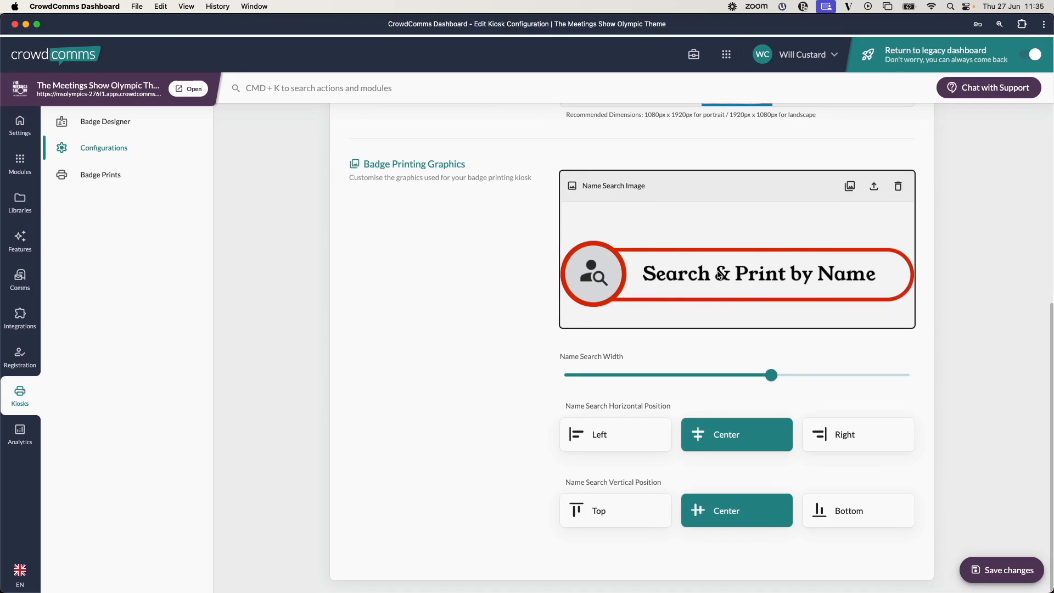
mouse_move(773, 375)
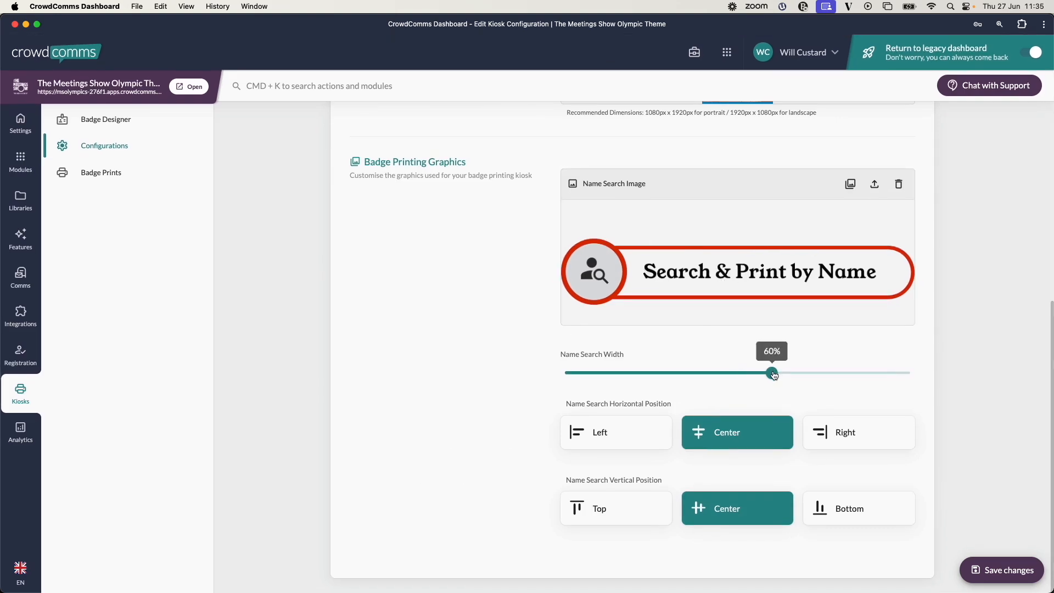
drag(775, 376, 700, 374)
scroll(544, 165, up, 5)
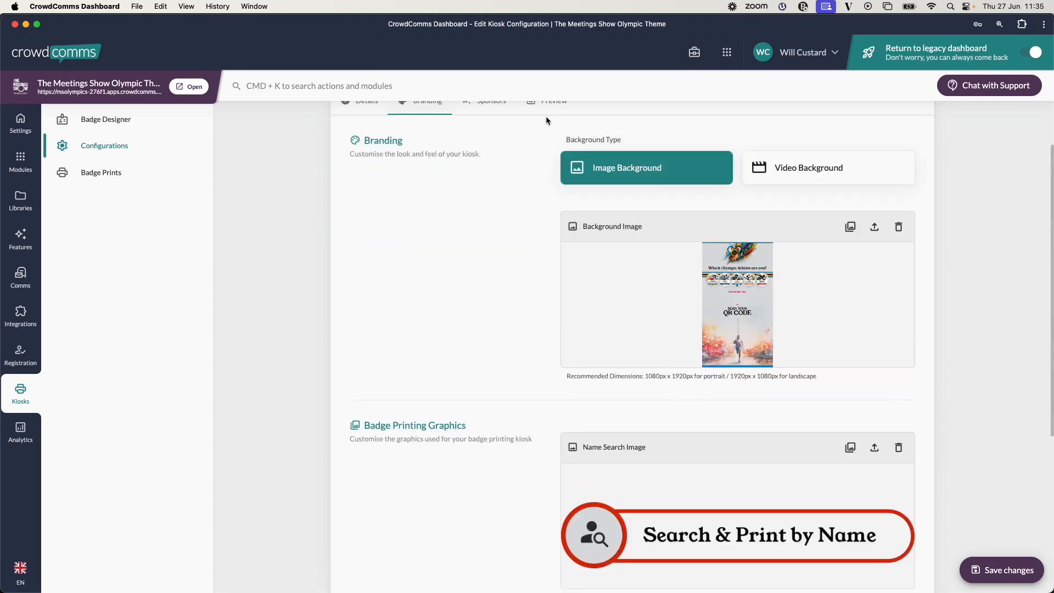
click(548, 121)
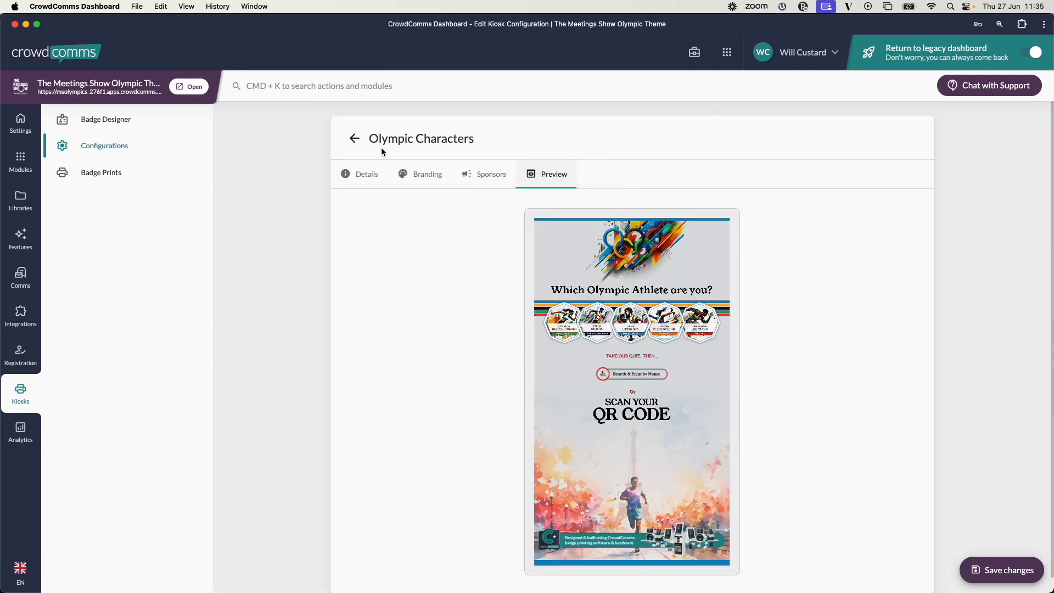
Step: Set the Name Search Width back to 60% and check the kiosk preview again
click(425, 176)
drag(703, 374, 768, 380)
scroll(534, 181, up, 5)
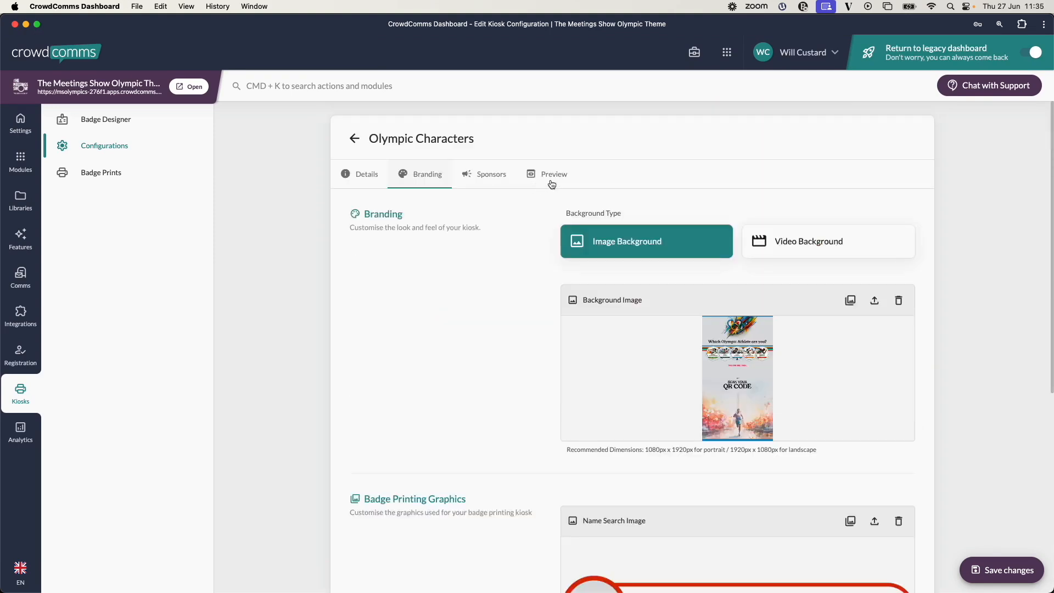
click(549, 177)
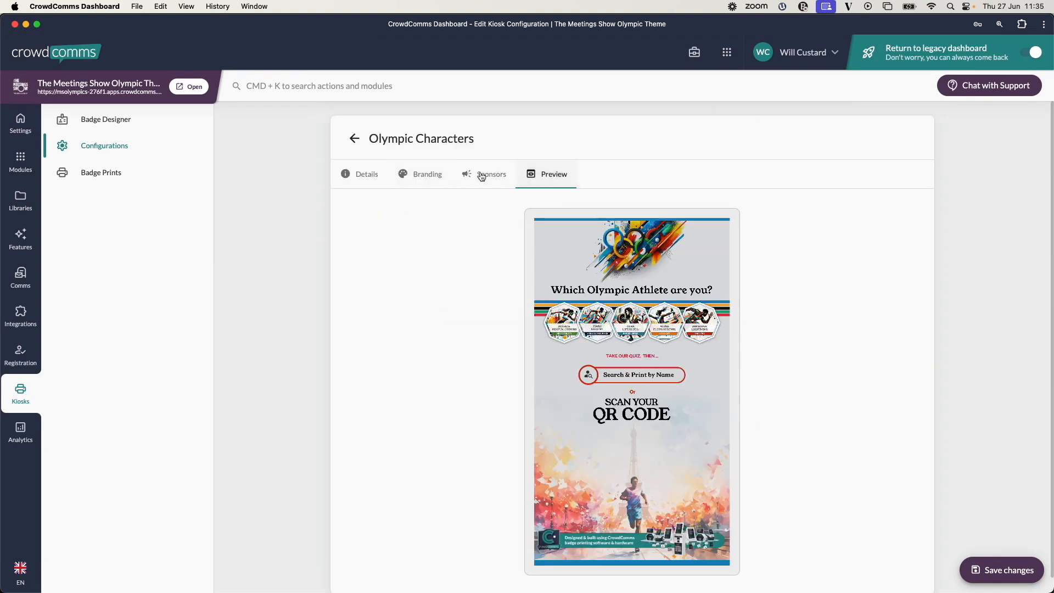
Step: Set the Name Search Horizontal Position to Left and check the placement in the kiosk preview
click(430, 176)
scroll(774, 338, down, 5)
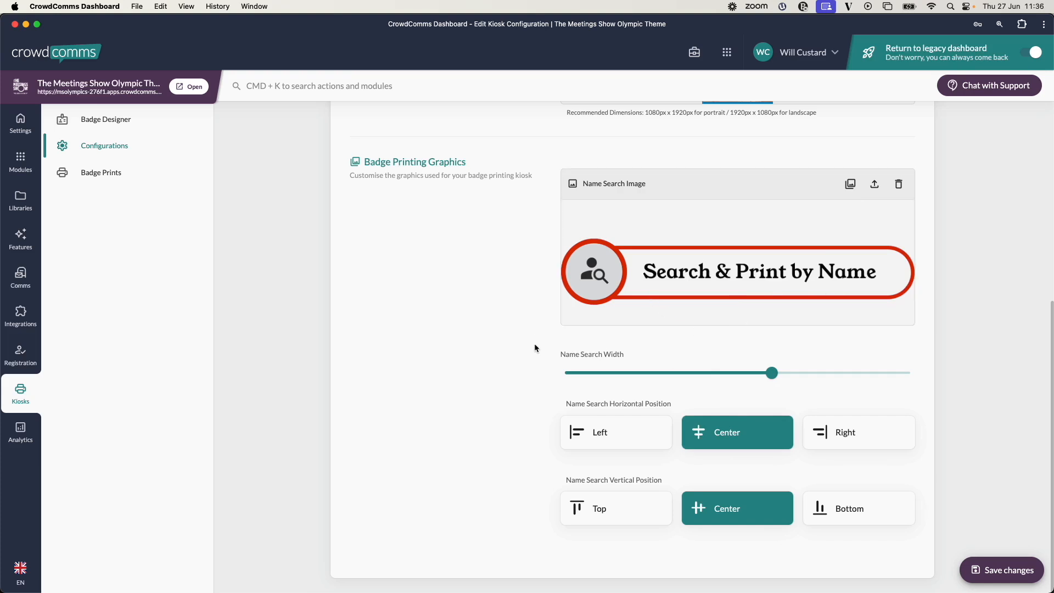
click(622, 437)
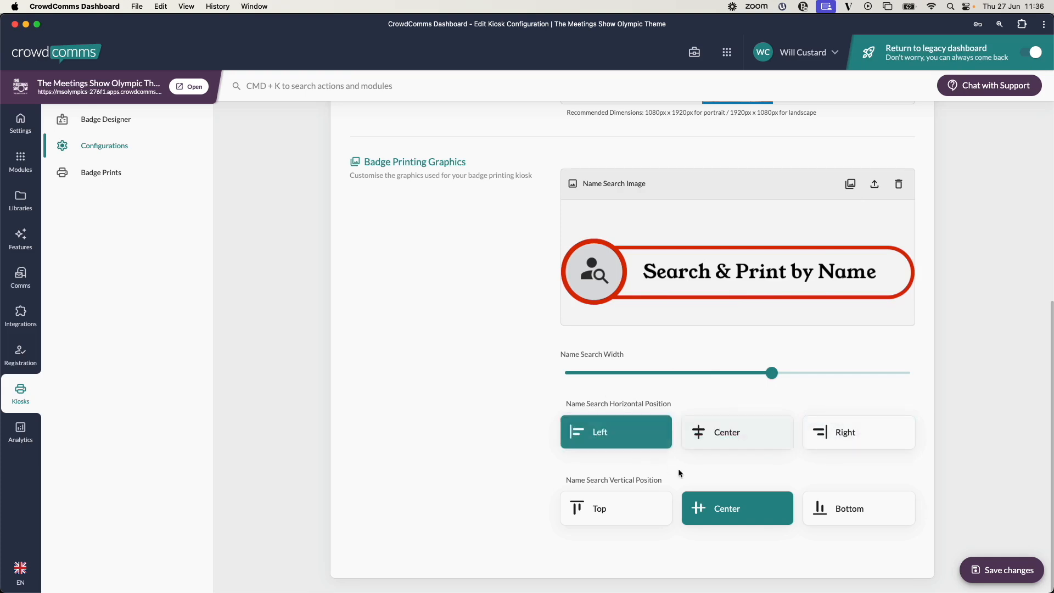
scroll(679, 473, up, 10)
click(548, 174)
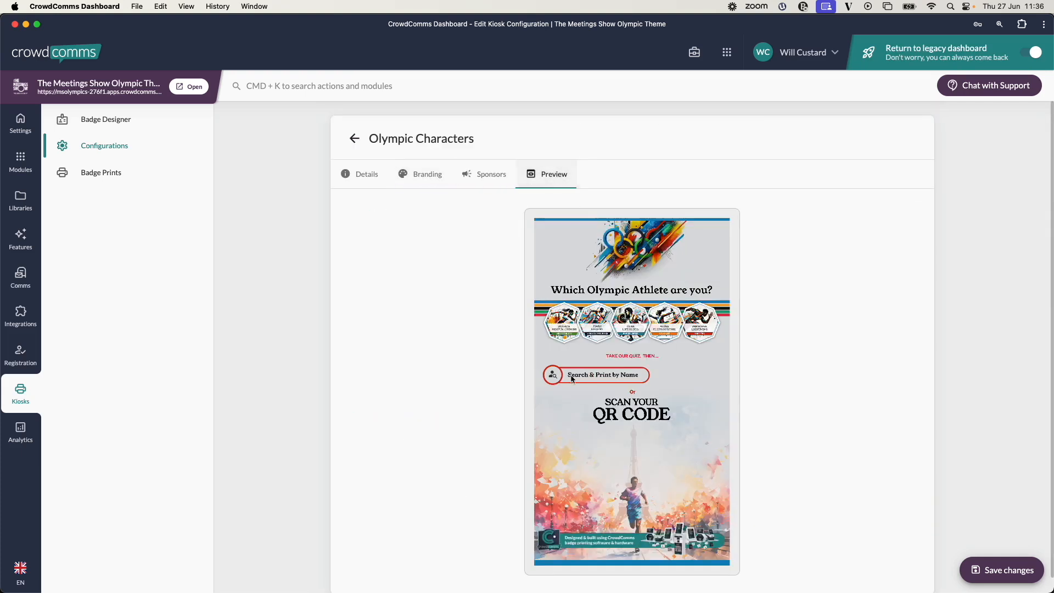
Step: Set the Name Search Horizontal Position back to Center in the badge printing graphics
click(428, 174)
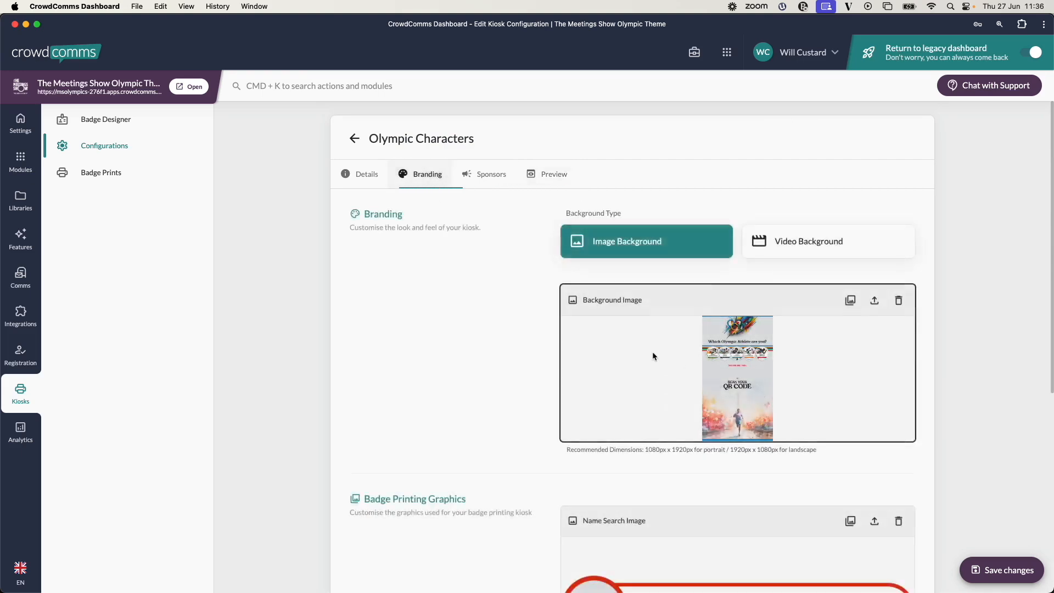
scroll(653, 357, down, 6)
click(752, 434)
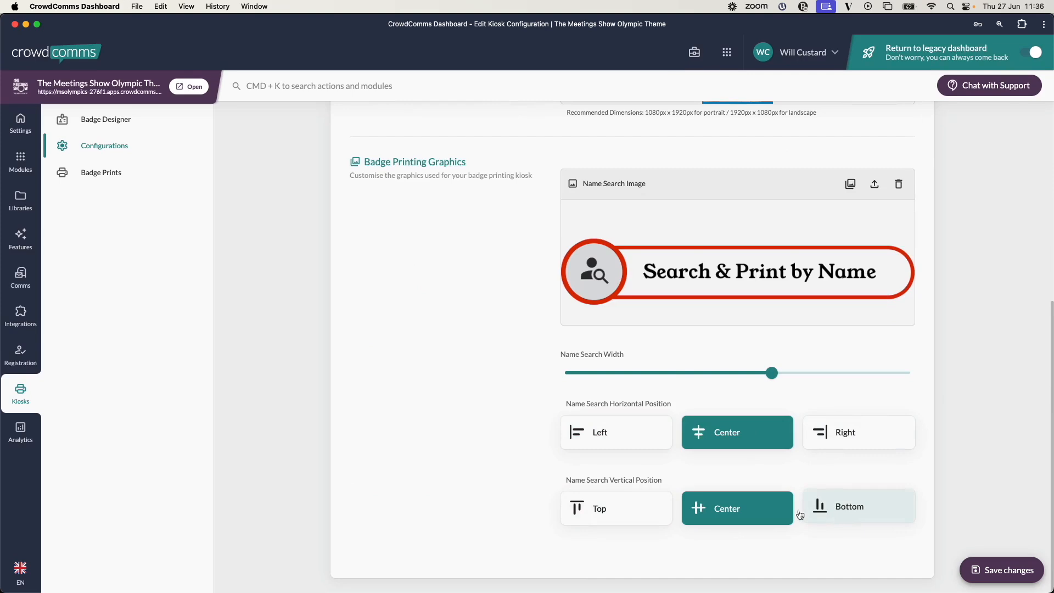
Step: Set the Name Search Vertical Position to Bottom and check the placement in the kiosk preview
click(840, 508)
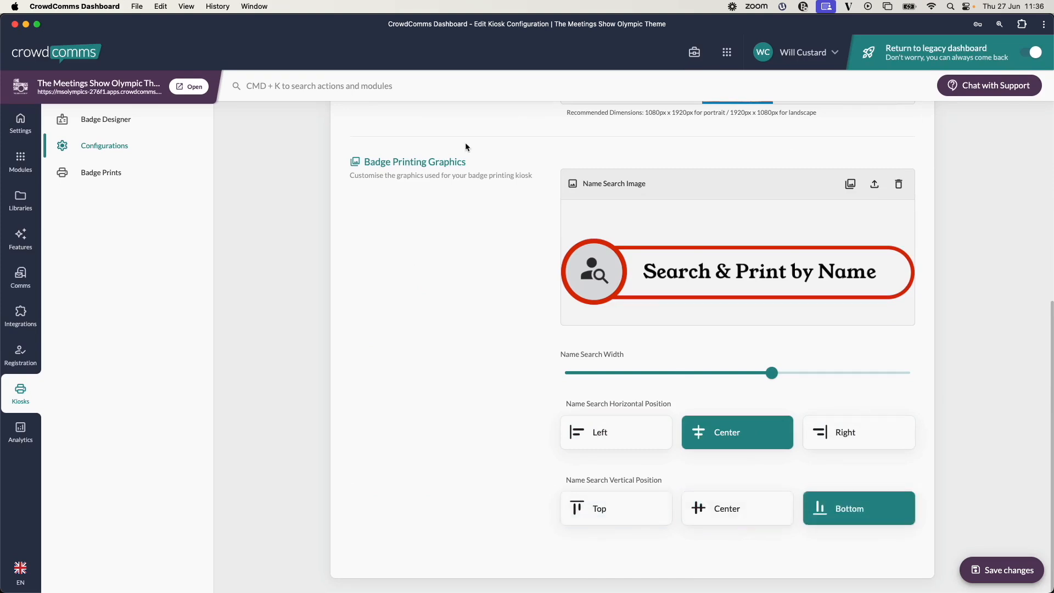
scroll(472, 148, up, 10)
click(547, 174)
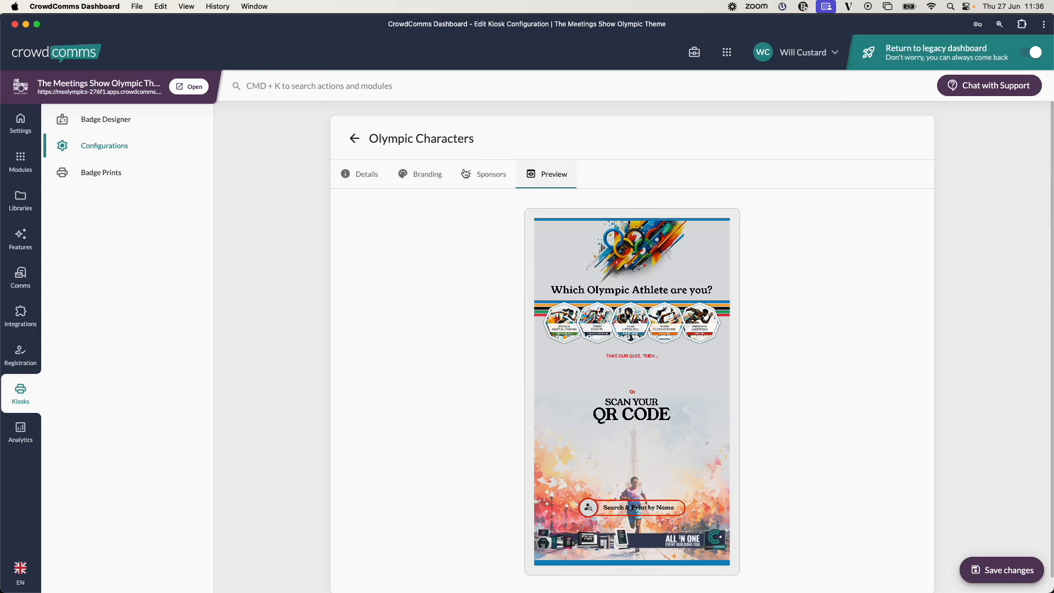
Step: Return the Name Search Vertical Position to Center in the branding settings
click(428, 178)
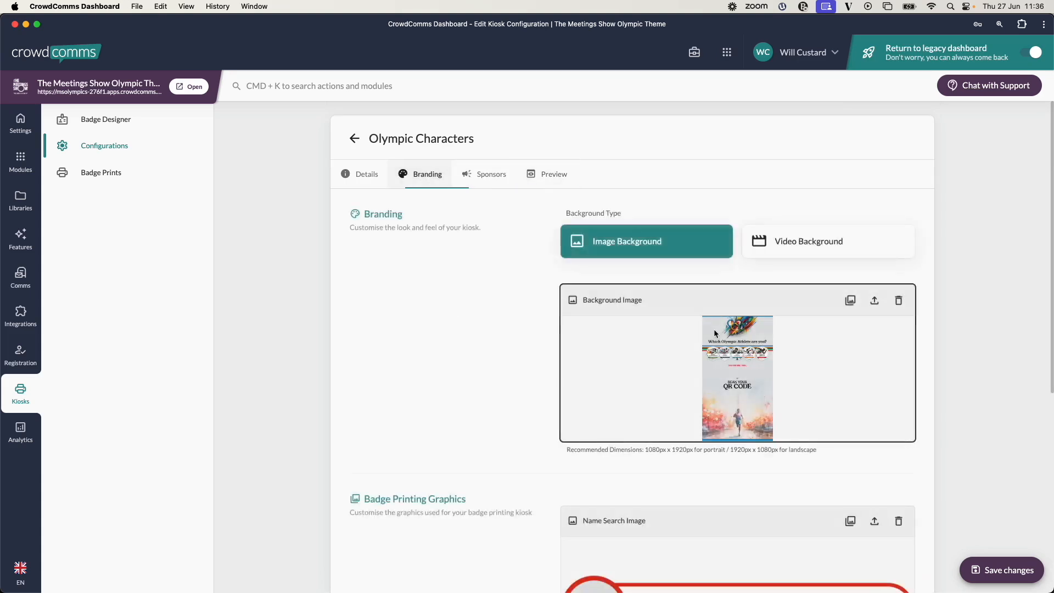
scroll(714, 328, down, 5)
click(735, 506)
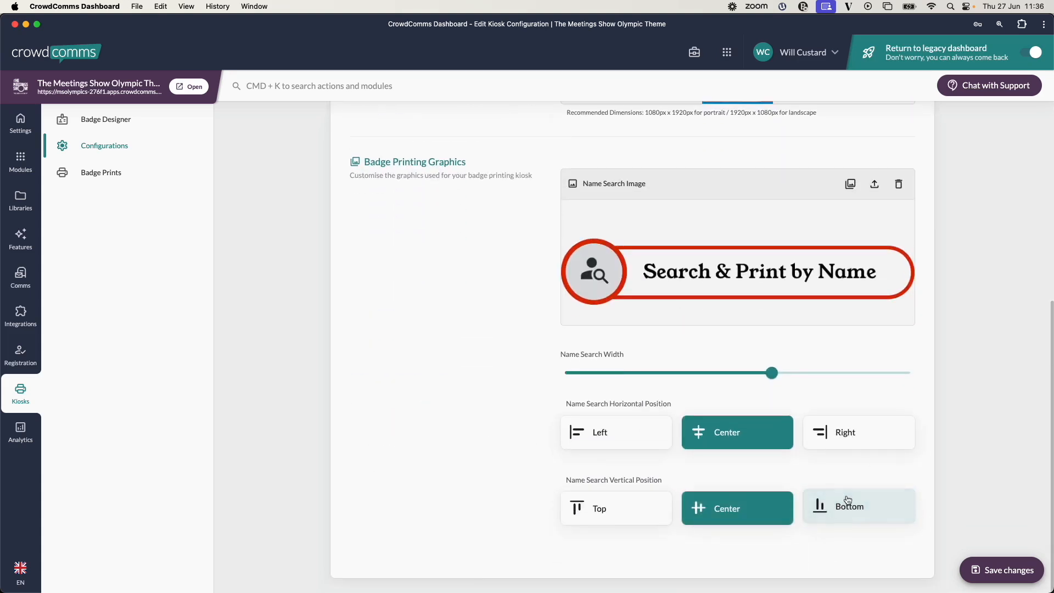
scroll(773, 419, up, 5)
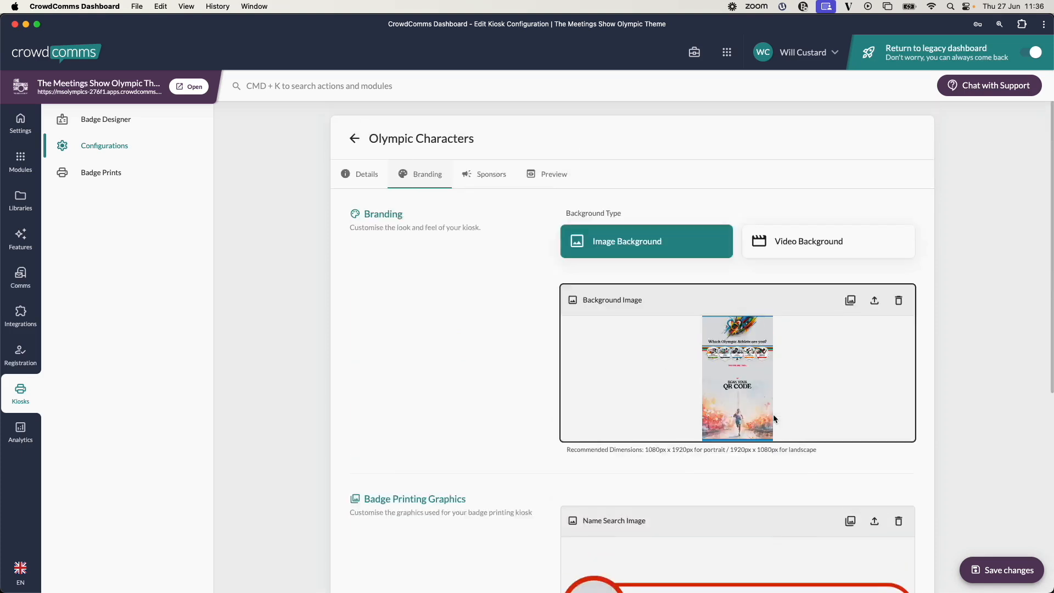
Step: Set the Sponsors Display Type to Static and check the sponsor banners in the kiosk preview
click(486, 177)
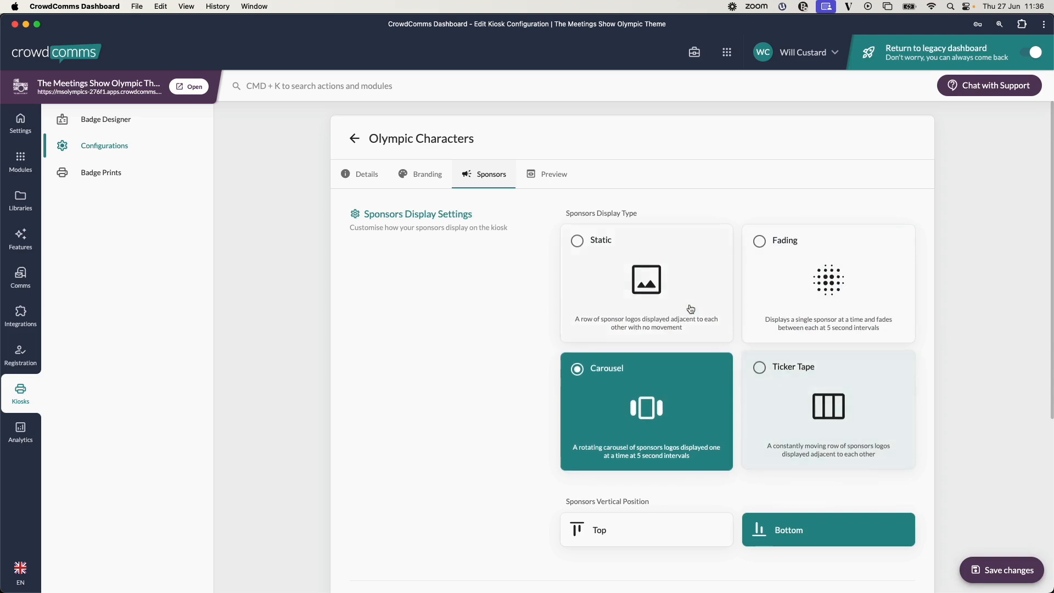
click(635, 280)
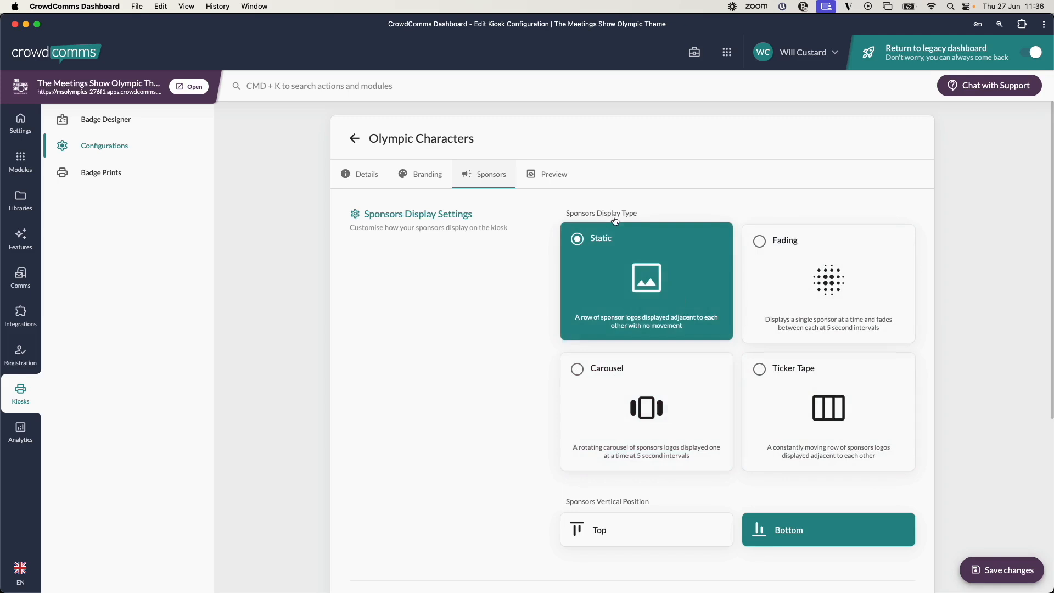
click(552, 174)
scroll(637, 490, down, 1)
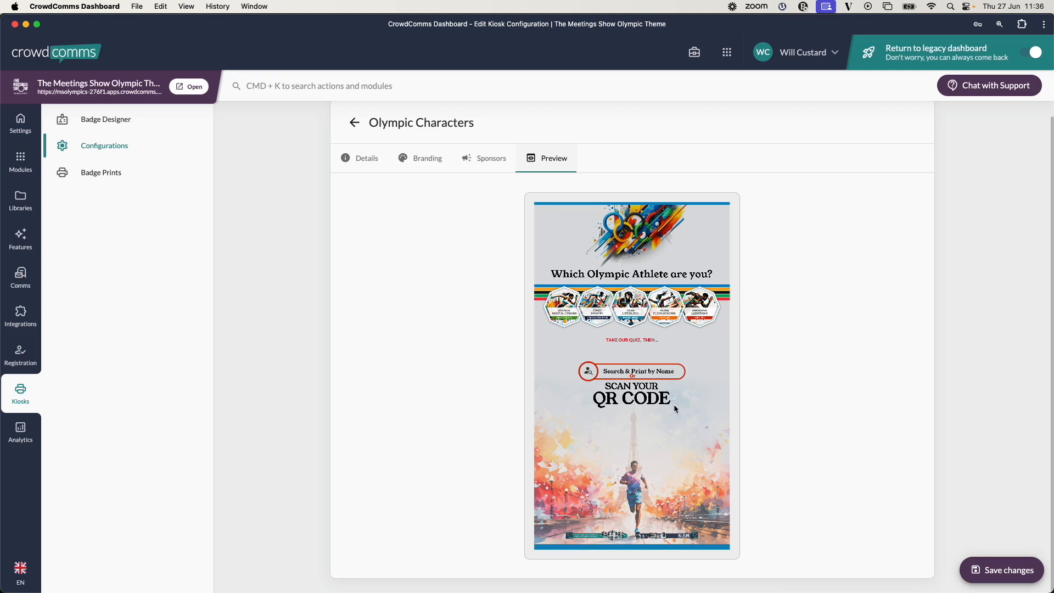
Step: Switch the Sponsors Display Type to Fading and check the effect in the kiosk preview
click(485, 159)
click(843, 264)
click(566, 176)
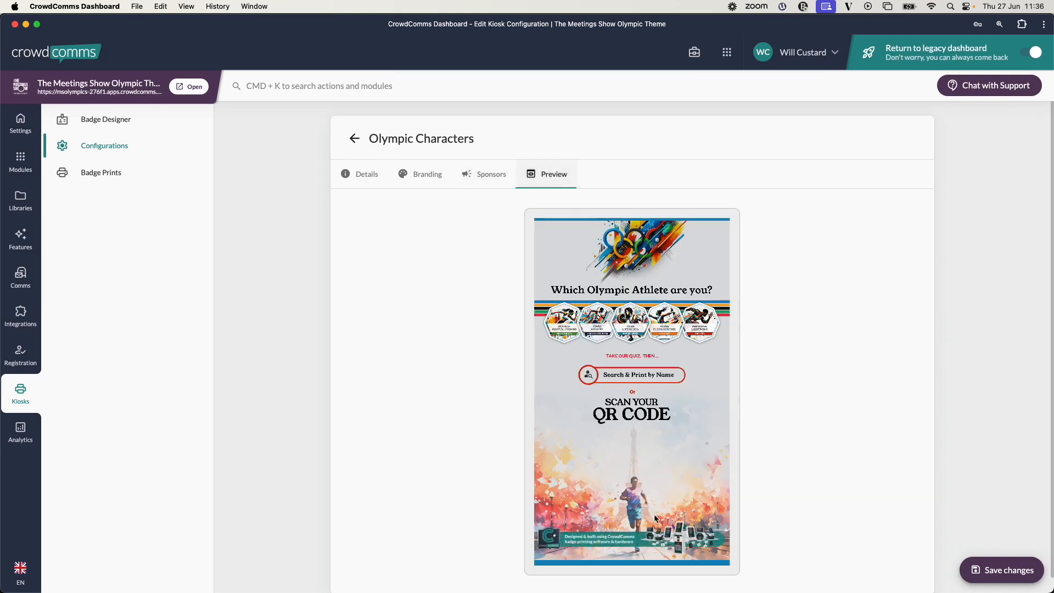
Step: Change the Sponsors Display Type to Carousel and check the banner rotation in the kiosk preview
click(491, 177)
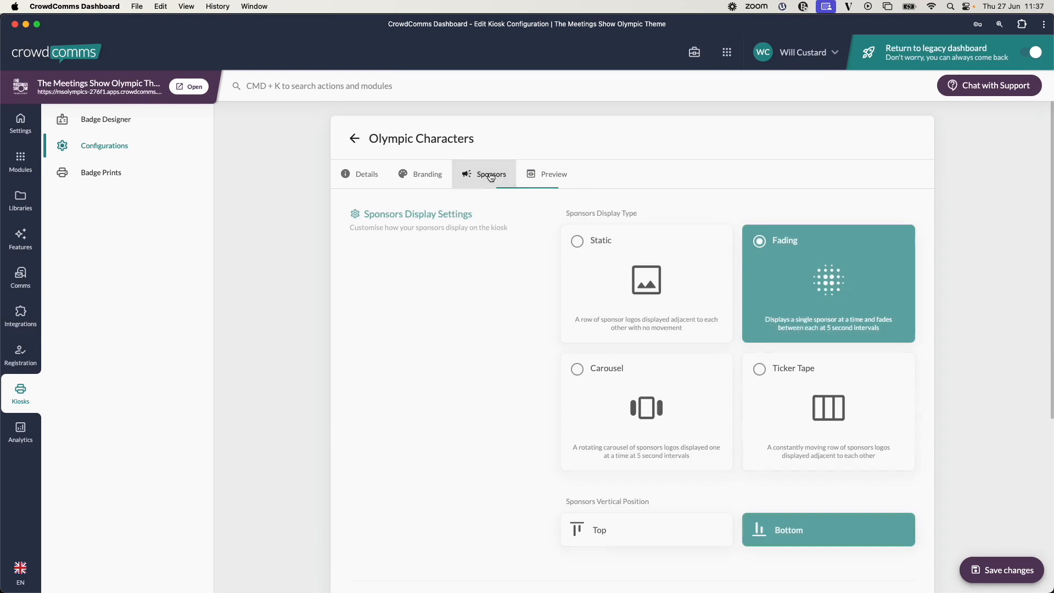
click(648, 409)
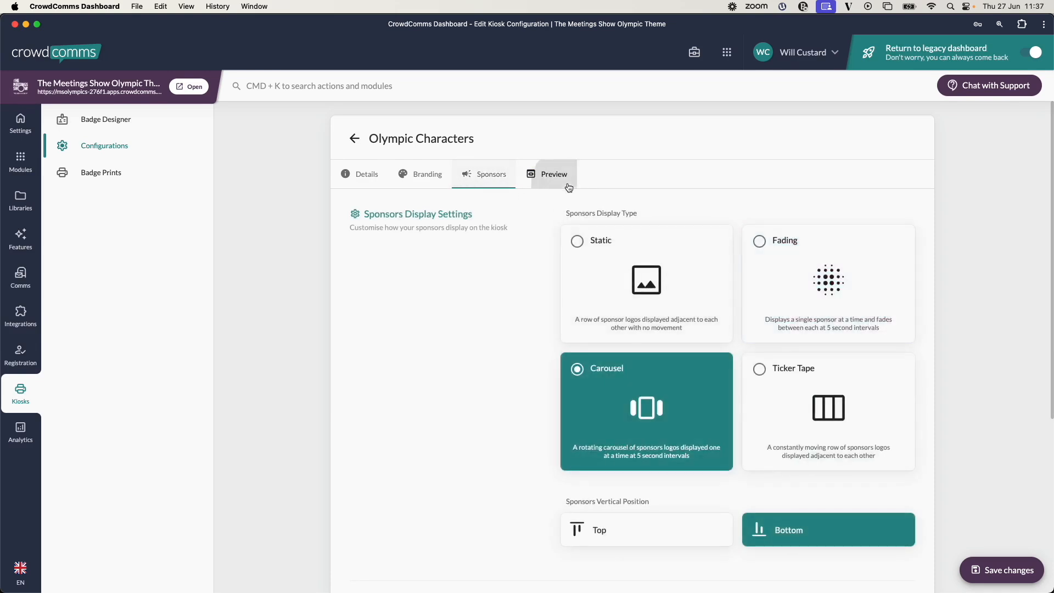
click(547, 175)
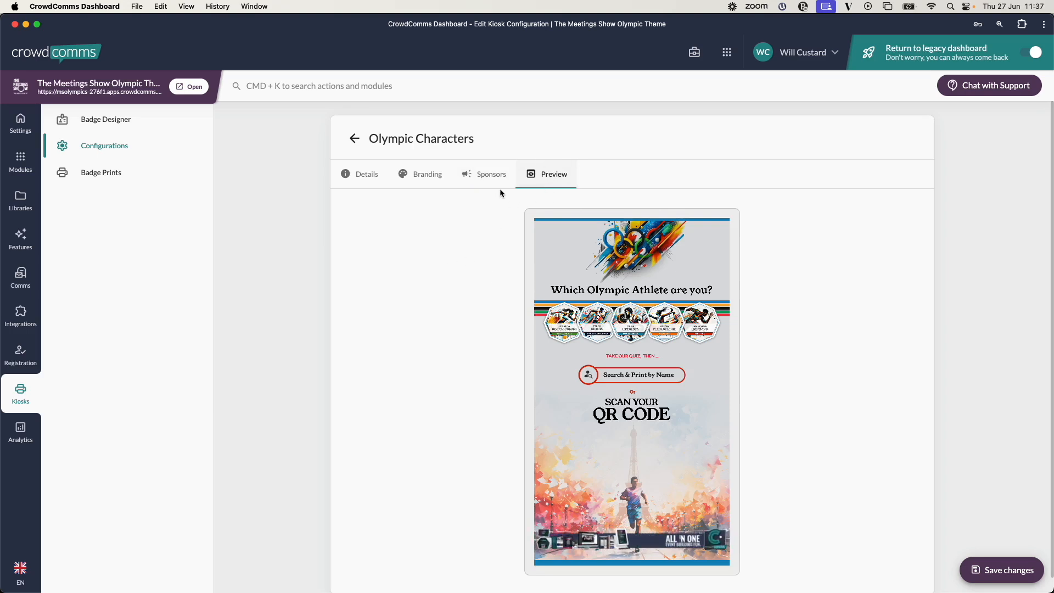
Step: Set the Sponsors Display Type to Ticker Tape and check the moving banners in the kiosk preview
click(489, 176)
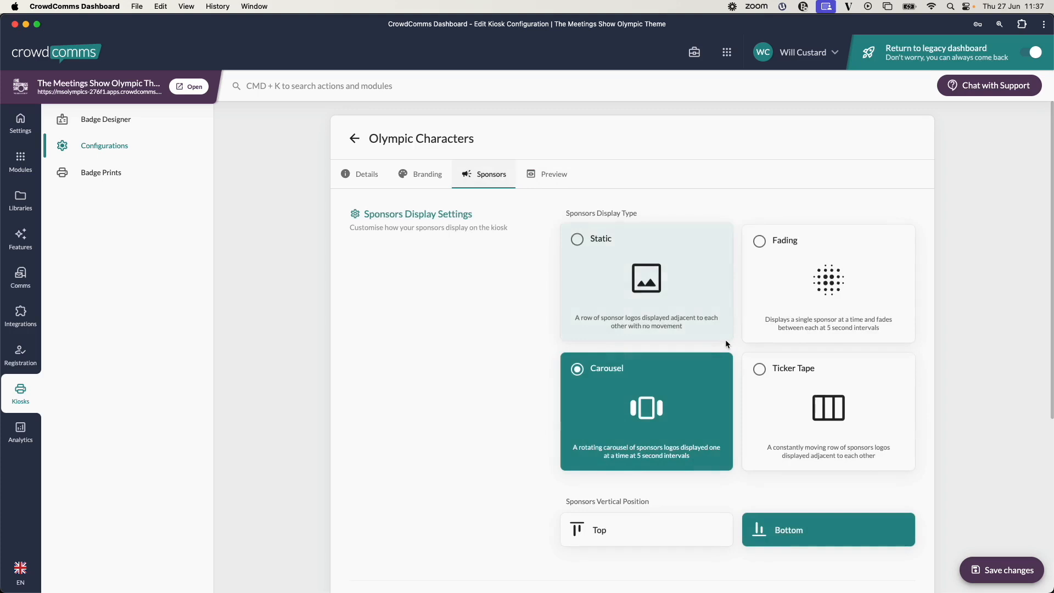
scroll(726, 339, down, 1)
click(808, 352)
click(556, 150)
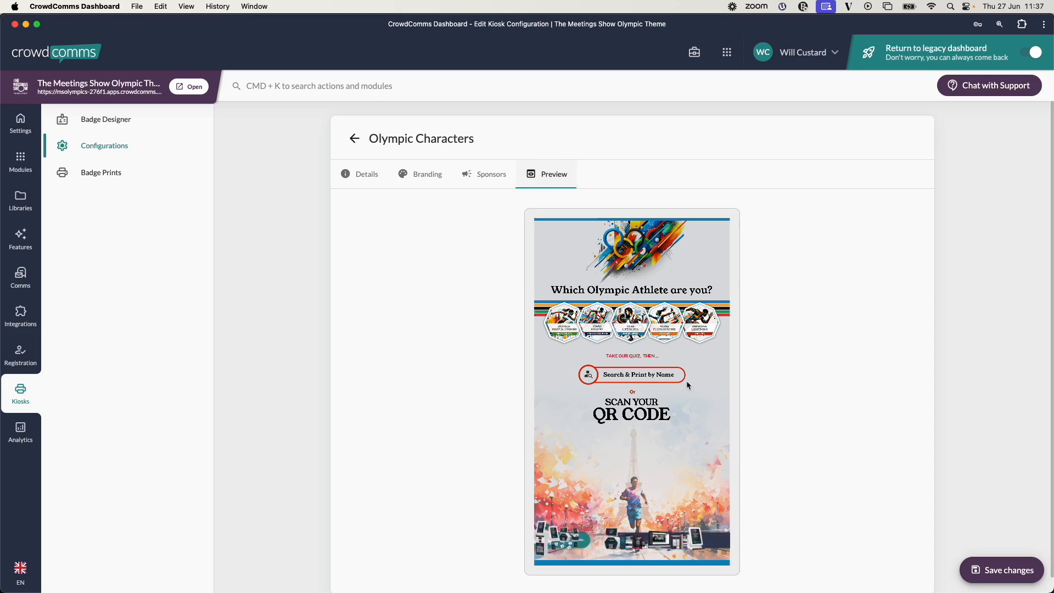
click(429, 173)
scroll(796, 406, down, 5)
scroll(780, 403, up, 6)
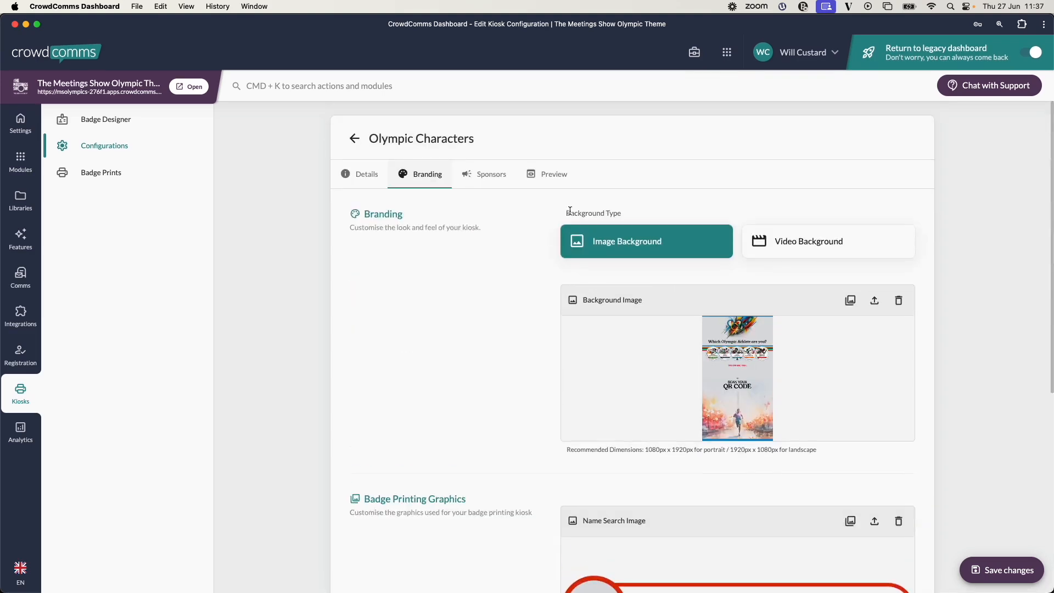
Step: View the form for creating a new sponsor from the kiosk's sponsors list, and close it without submitting
click(482, 172)
scroll(662, 330, down, 2)
scroll(681, 352, down, 4)
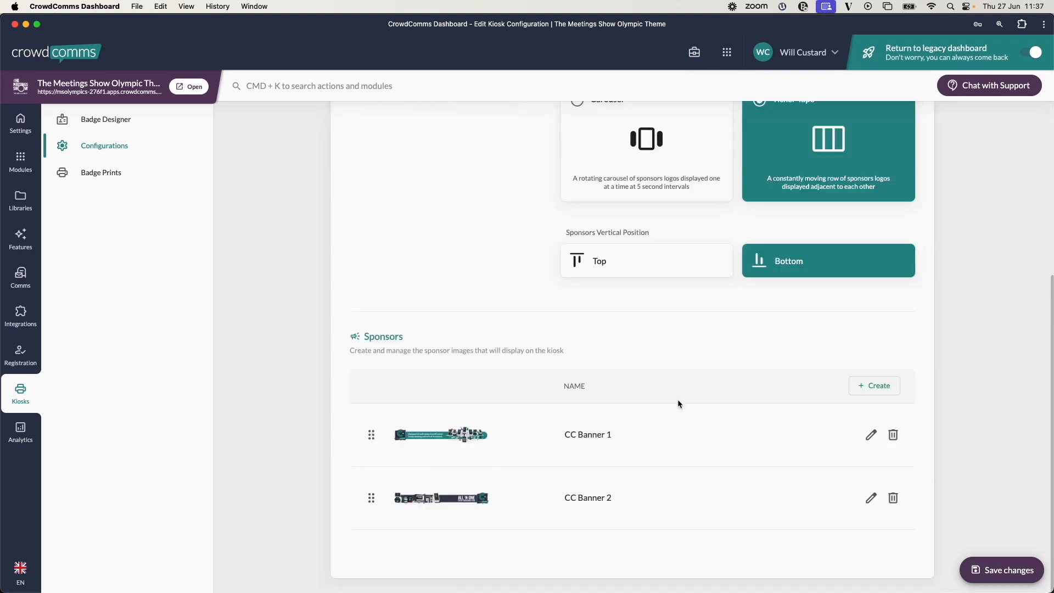
click(877, 388)
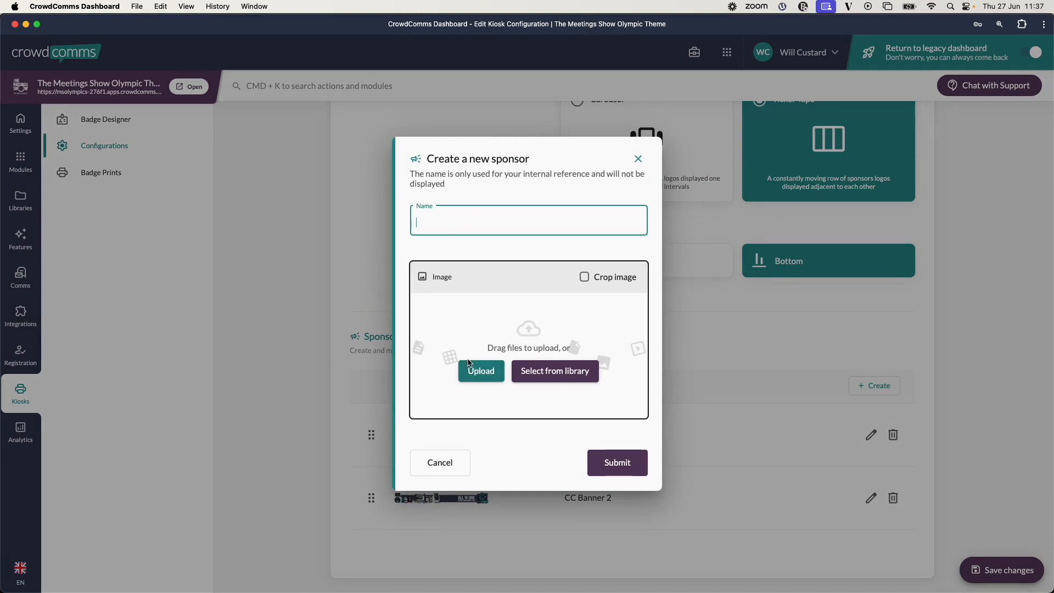
click(444, 464)
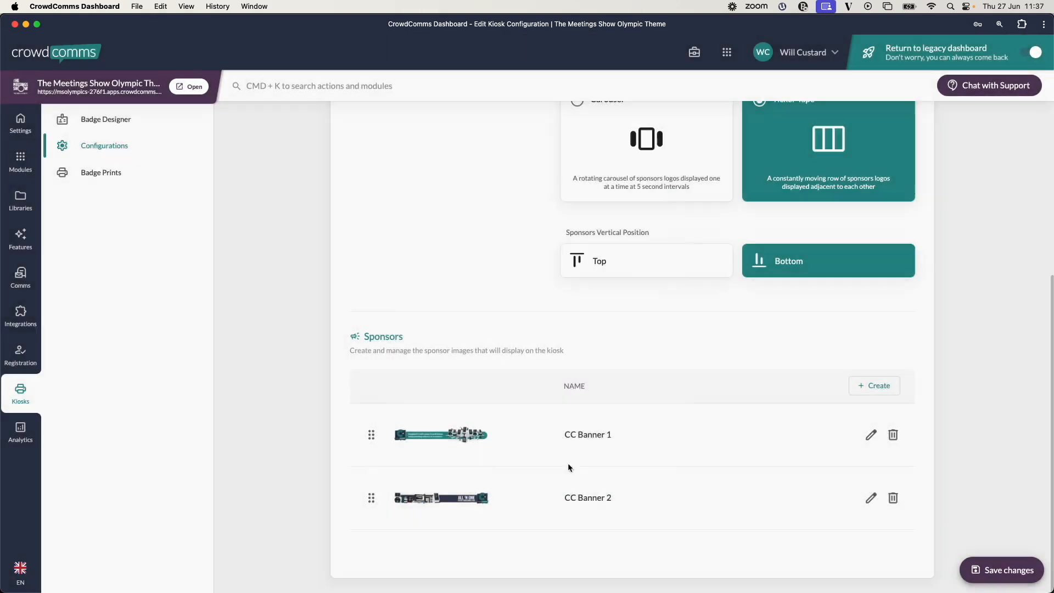
Step: Move CC Banner 2 above CC Banner 1 in the sponsors list and check the kiosk preview
drag(373, 499, 363, 432)
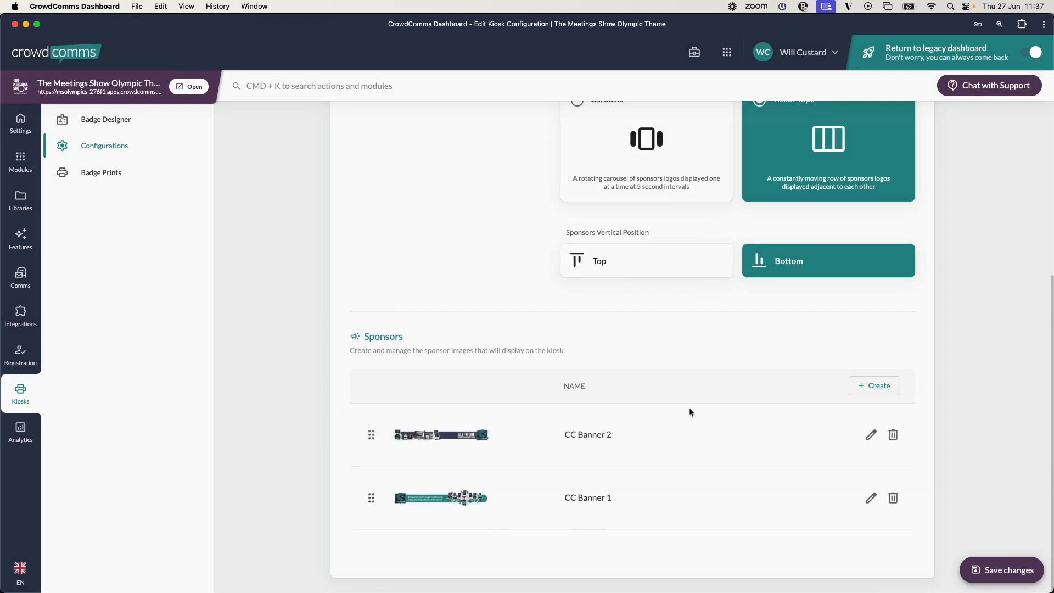
scroll(909, 395, up, 5)
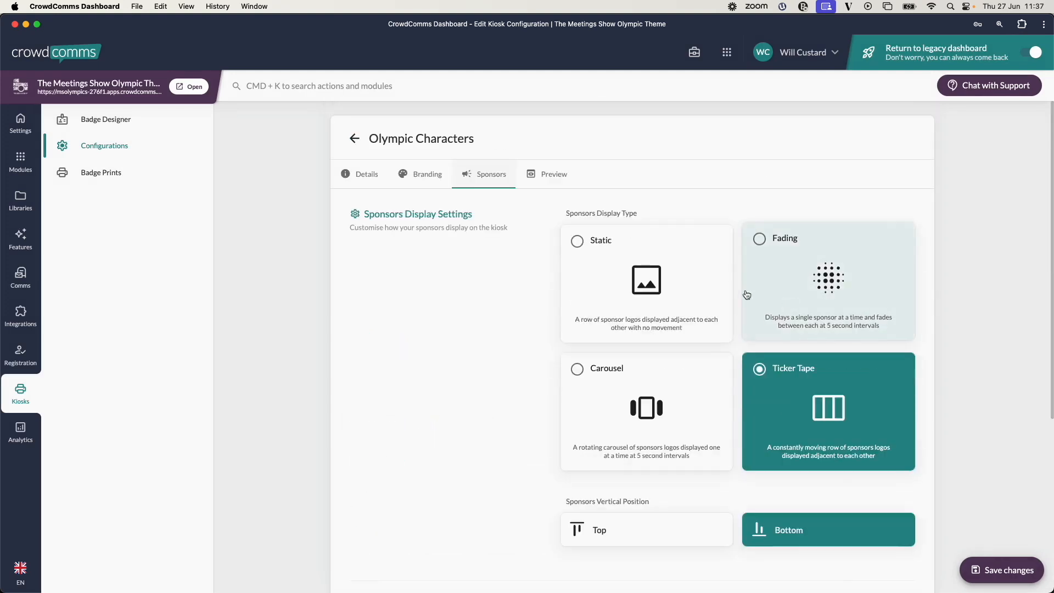
click(556, 173)
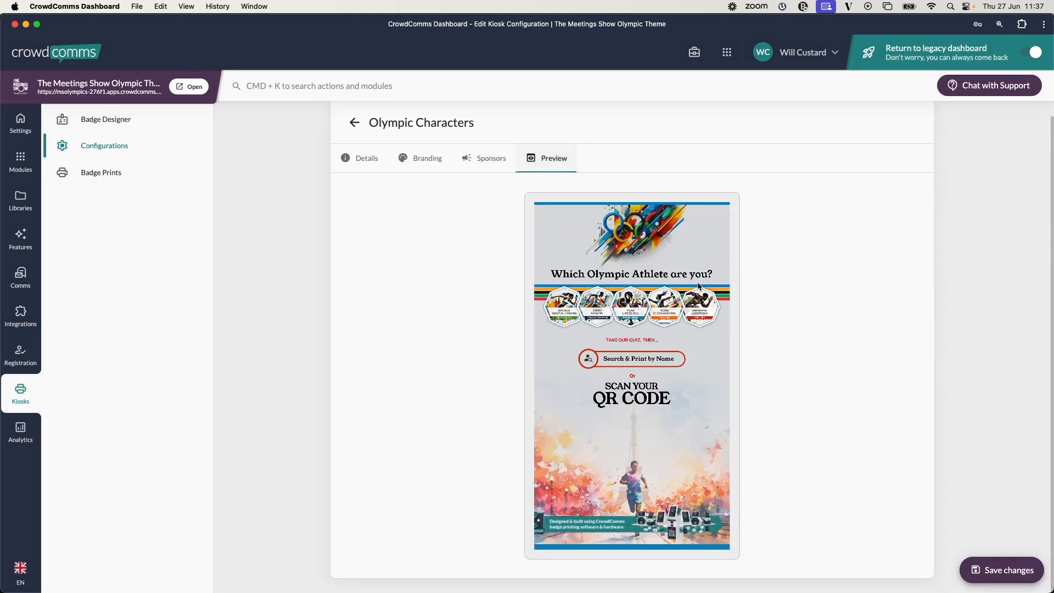
Step: Save the changes to the Olympic Characters kiosk configuration and return to the configurations list
click(1008, 572)
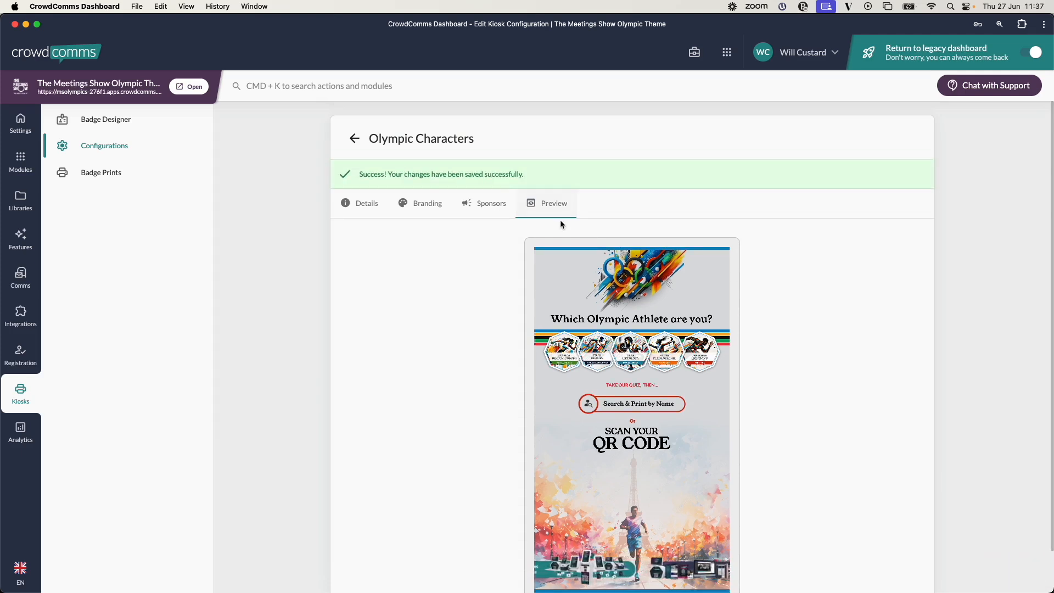
click(129, 154)
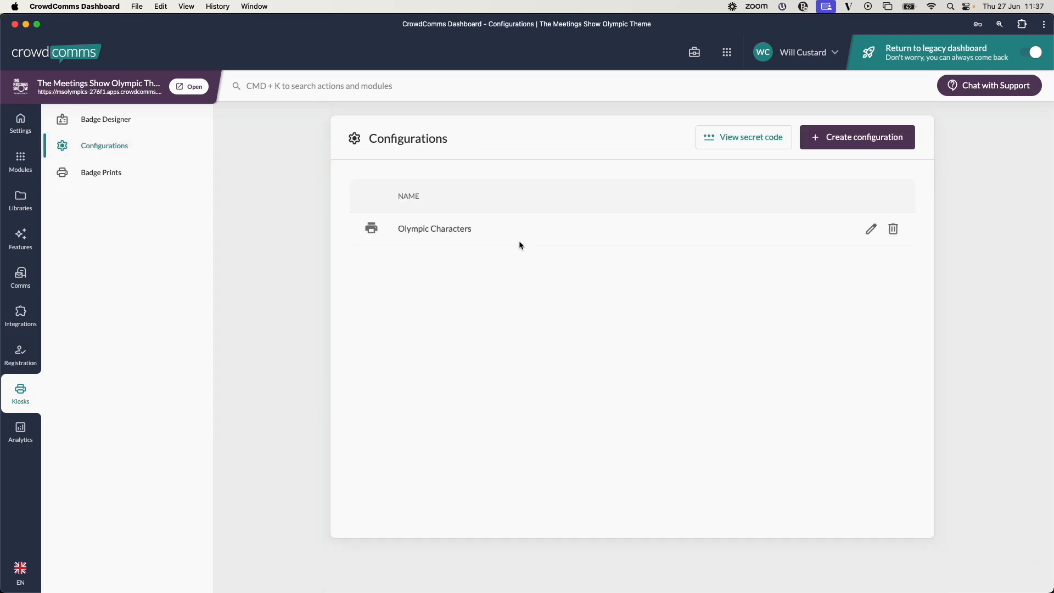